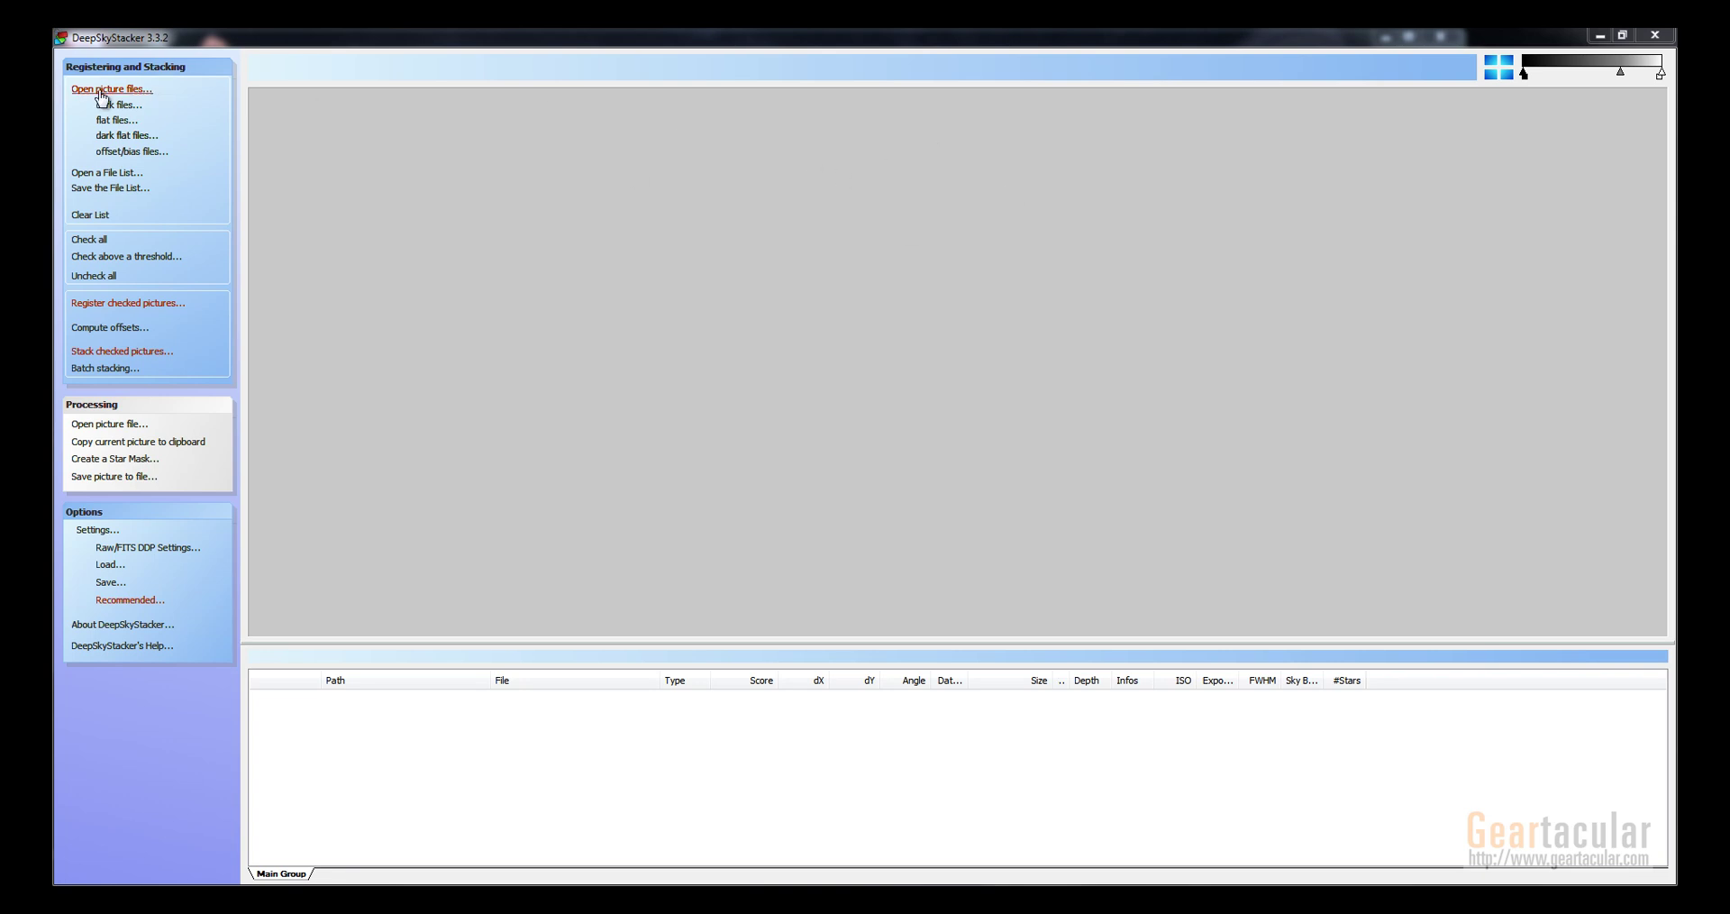
# Load lightframe01 through lightframe012 from DSS_Tutorial into the file list
pyautogui.click(91, 94)
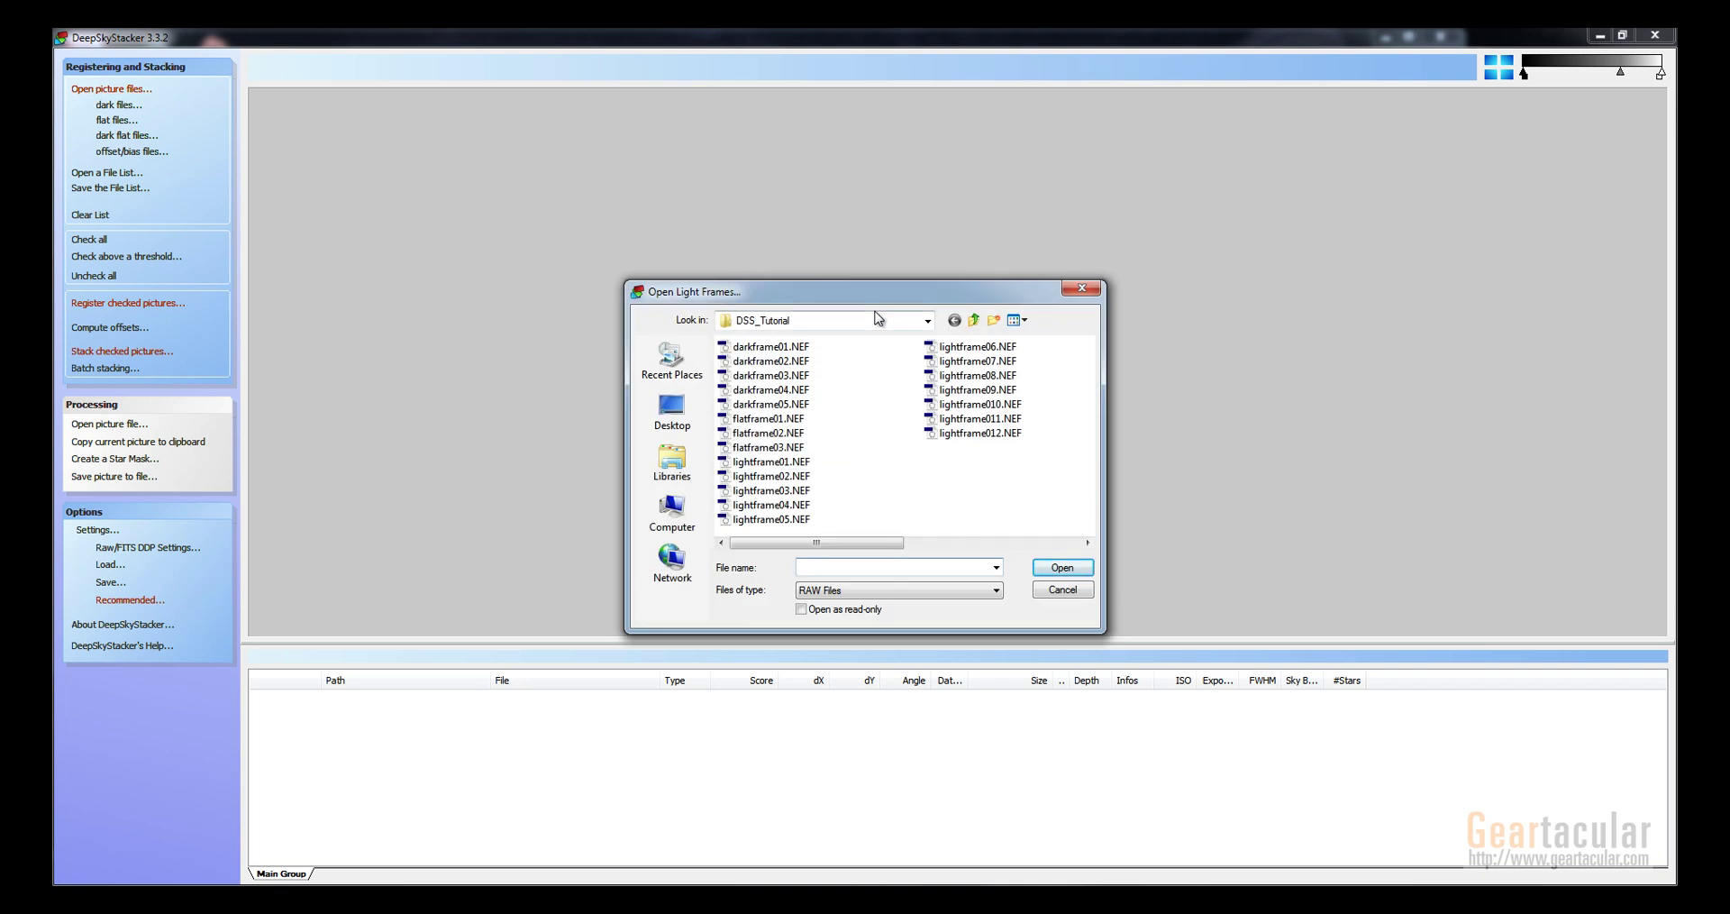
pyautogui.click(784, 463)
pyautogui.keyDown('shift'); pyautogui.click(991, 436); pyautogui.keyUp('shift')
pyautogui.click(1061, 567)
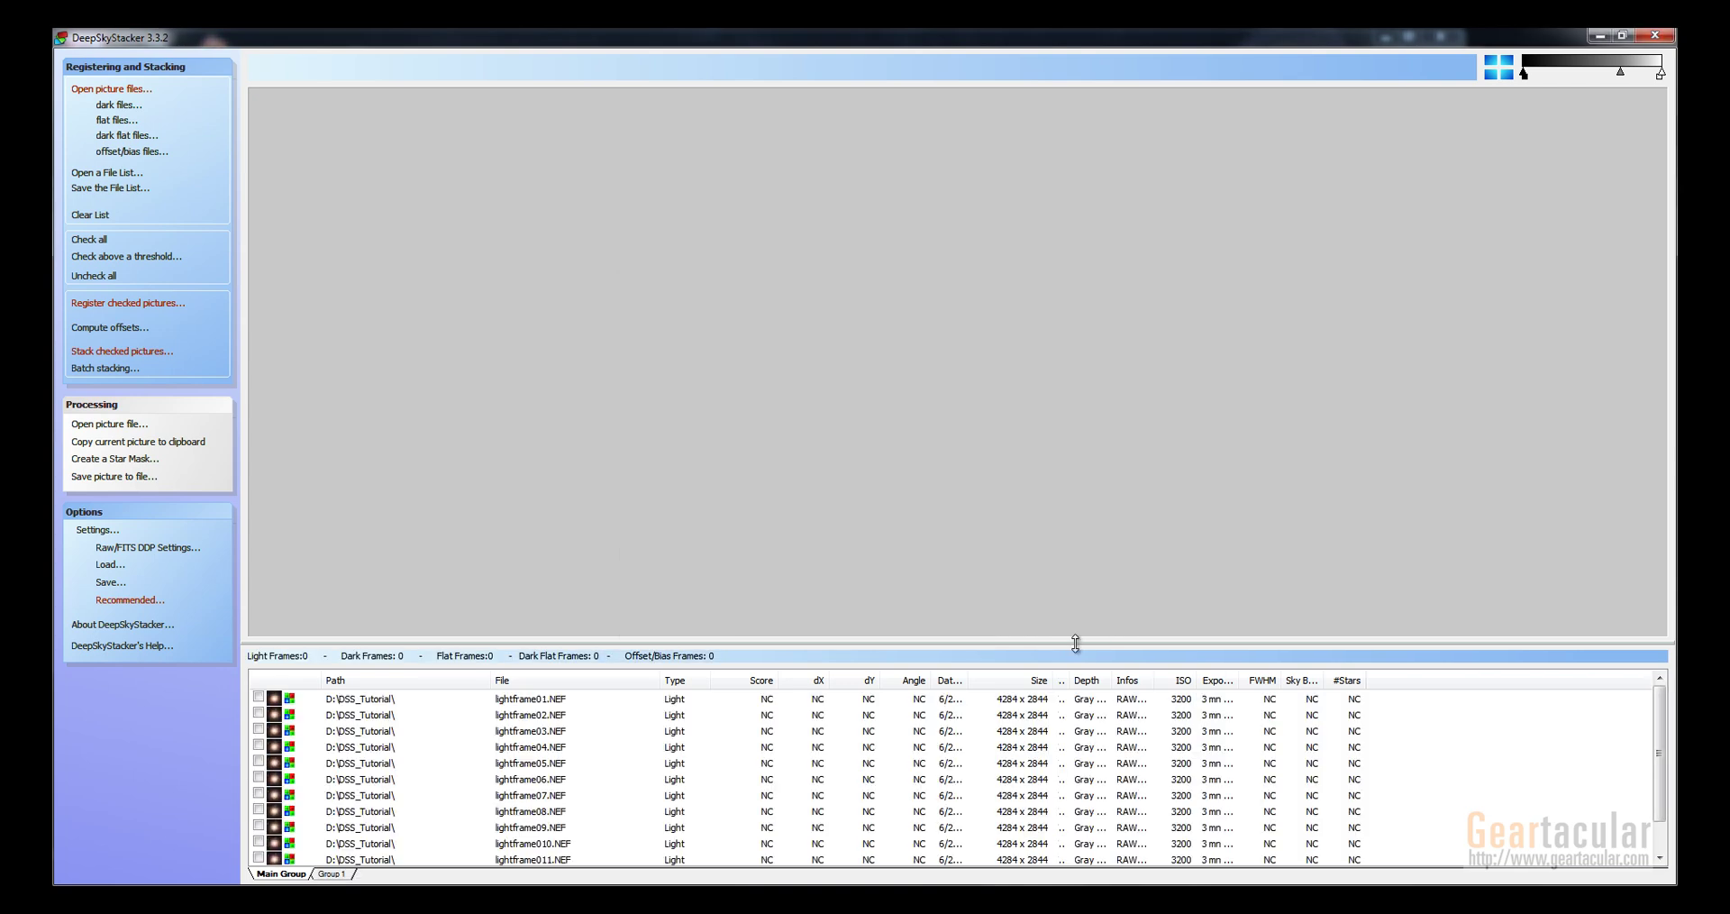
# Enlarge the list pane and check the light frames so Light Frames reads 12
pyautogui.moveTo(1078, 644); pyautogui.dragTo(1077, 398)
pyautogui.click(259, 453)
pyautogui.click(258, 470)
pyautogui.click(258, 486)
pyautogui.click(259, 502)
pyautogui.click(258, 518)
pyautogui.click(259, 534)
pyautogui.click(258, 551)
pyautogui.click(259, 567)
pyautogui.click(259, 583)
pyautogui.click(259, 599)
pyautogui.click(258, 614)
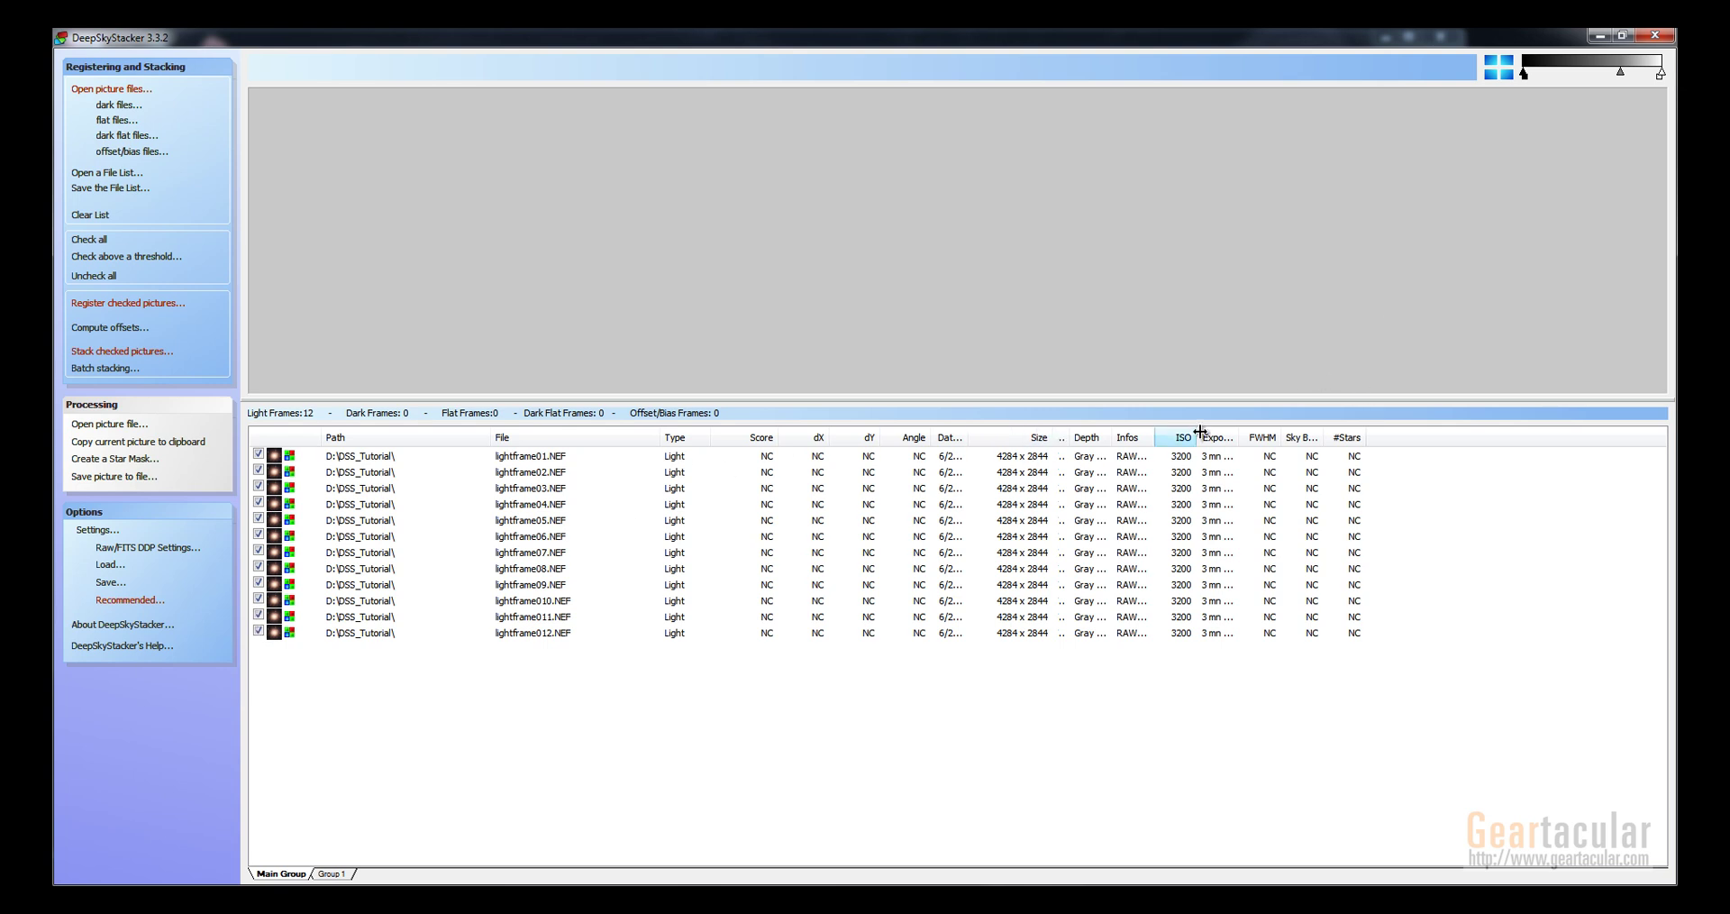
# Add darkframe01 through darkframe05 as dark frames
pyautogui.click(117, 107)
pyautogui.click(771, 346)
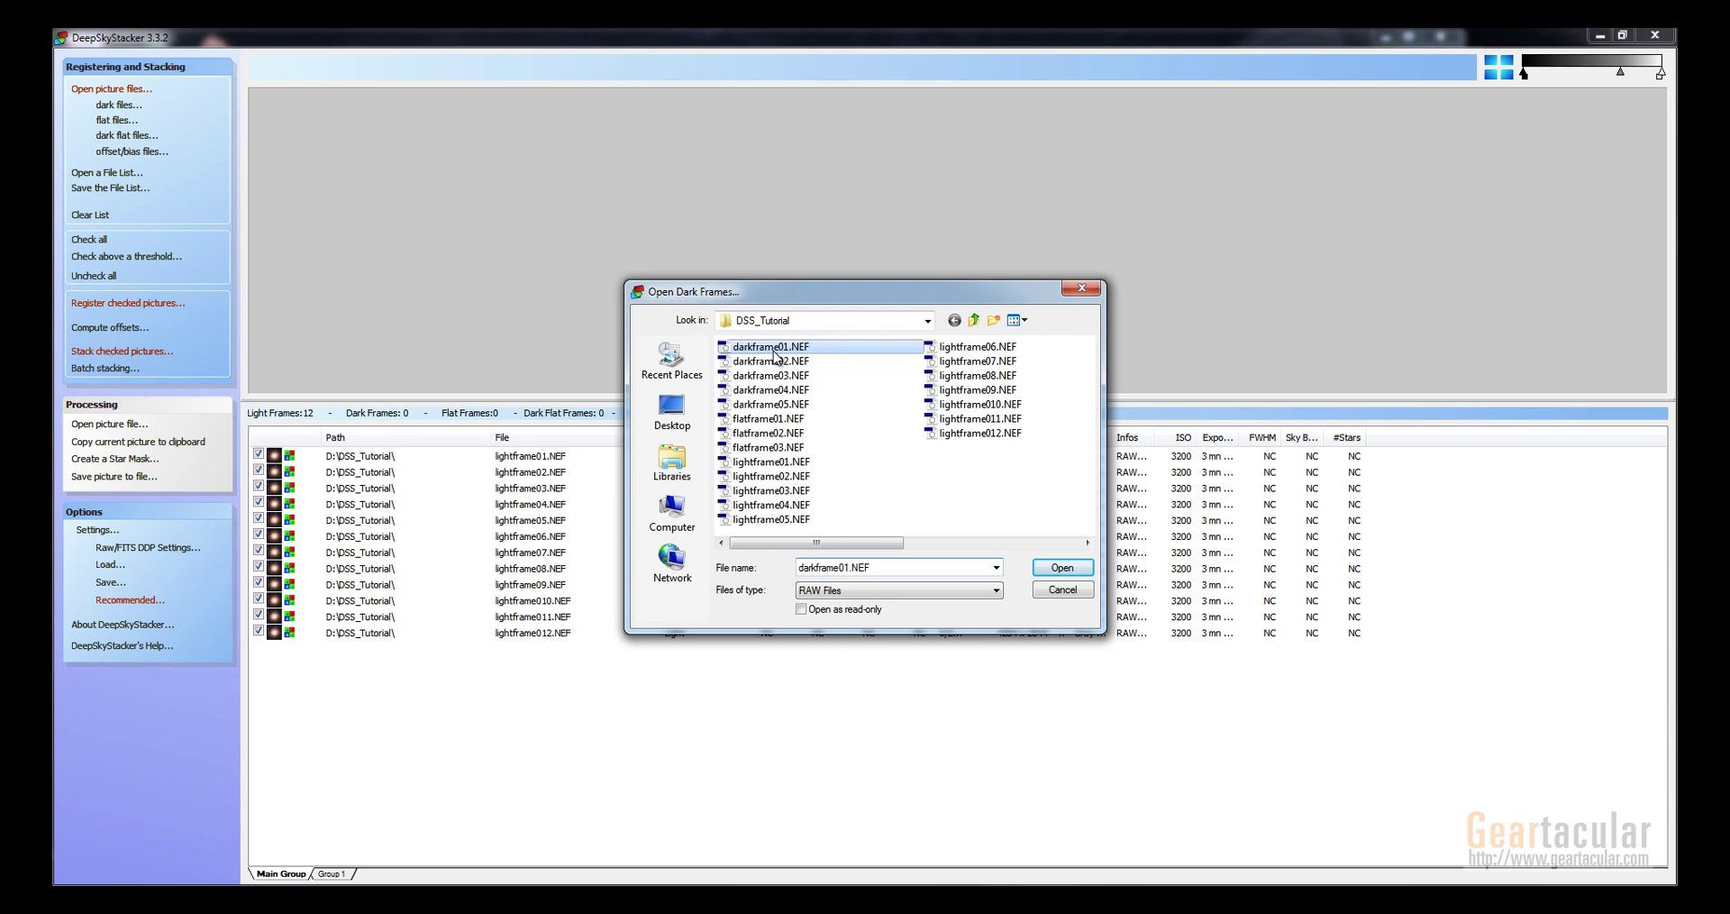
pyautogui.keyDown('shift'); pyautogui.click(770, 403); pyautogui.keyUp('shift')
pyautogui.click(1061, 568)
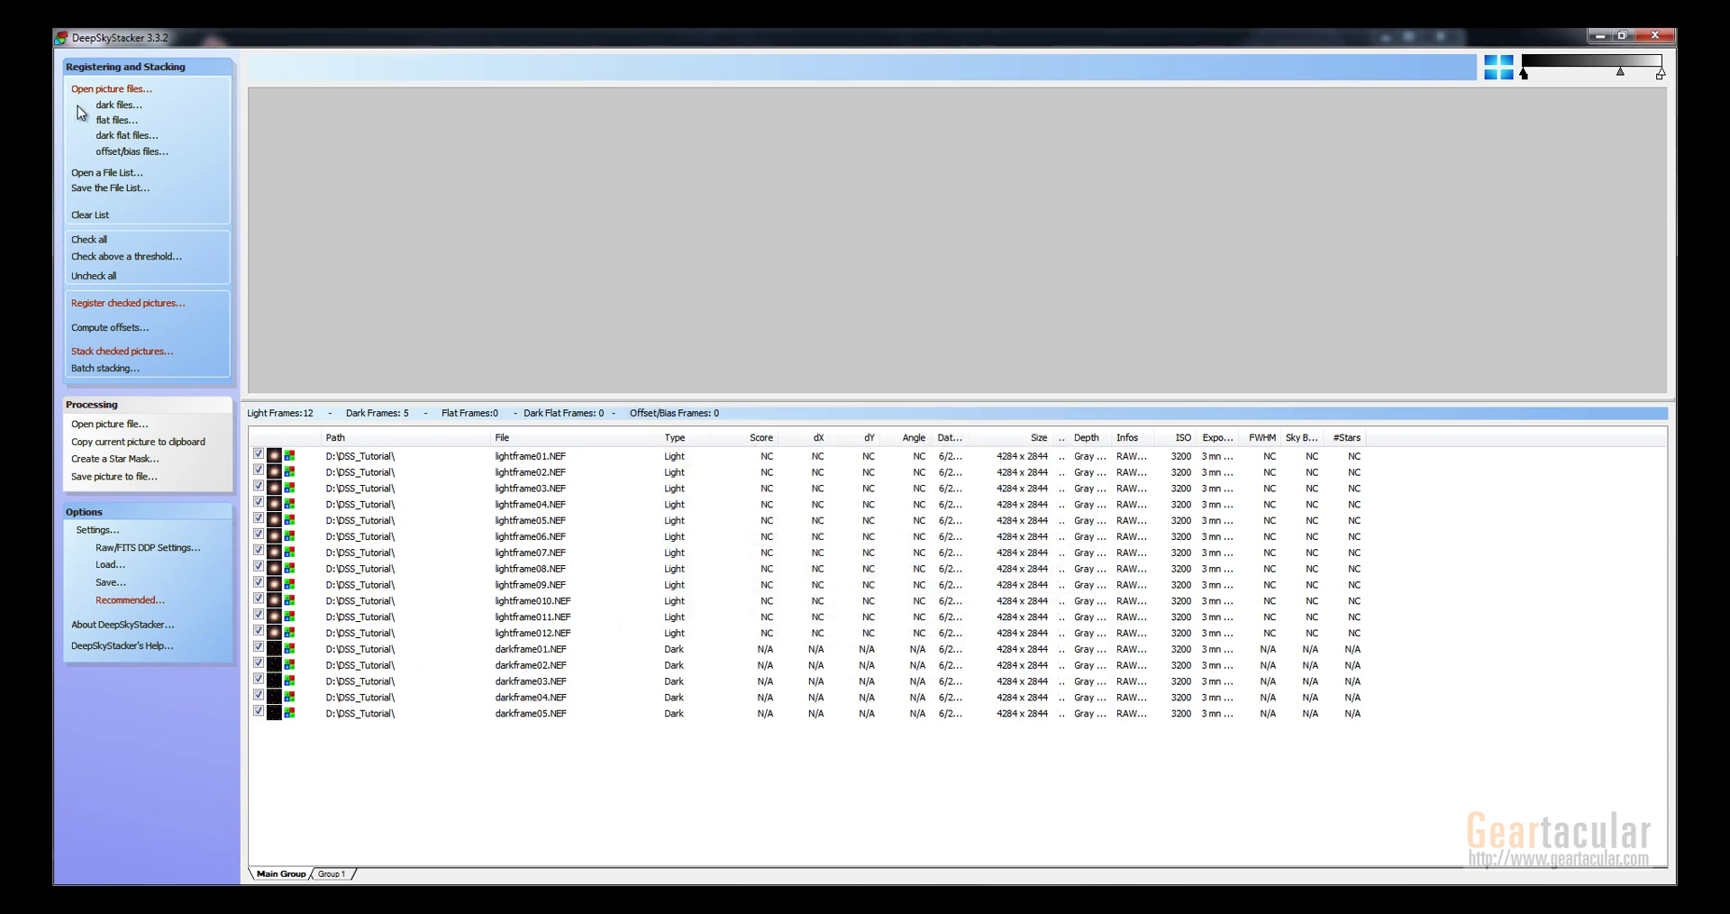
# Add flatframe01 through flatframe03 as flat frames
pyautogui.click(107, 121)
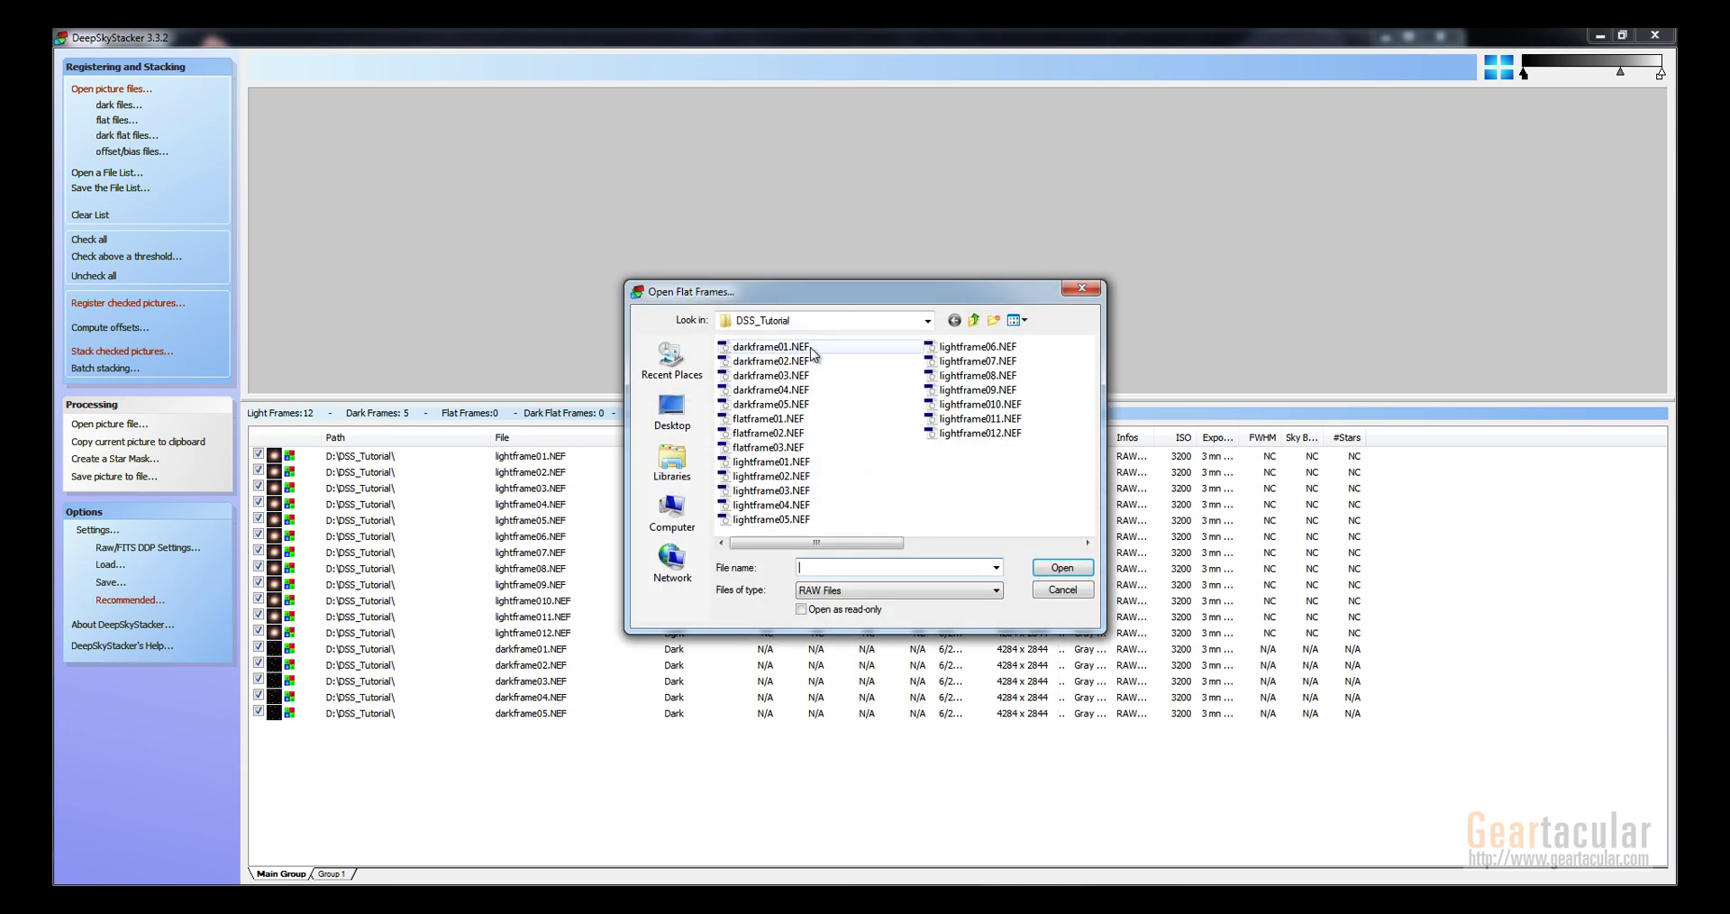
pyautogui.click(769, 418)
pyautogui.keyDown('shift'); pyautogui.click(781, 448); pyautogui.keyUp('shift')
pyautogui.click(1063, 569)
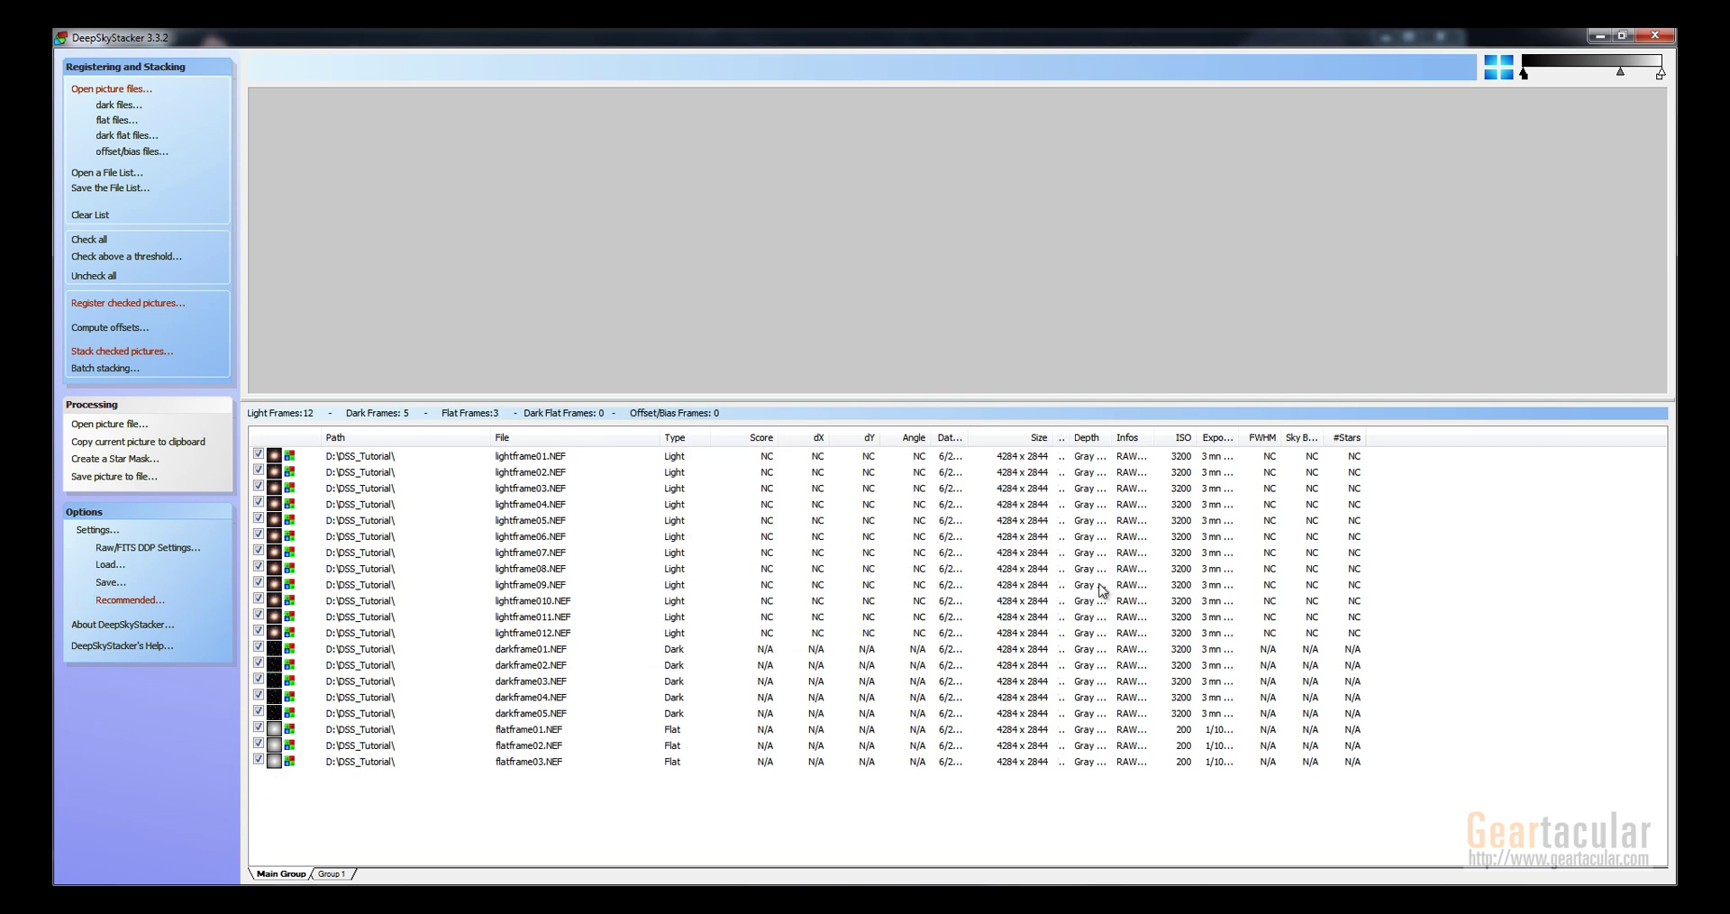
# In Register Settings, change 'Select the best' from 90 to 80% and stack after registering
pyautogui.click(123, 306)
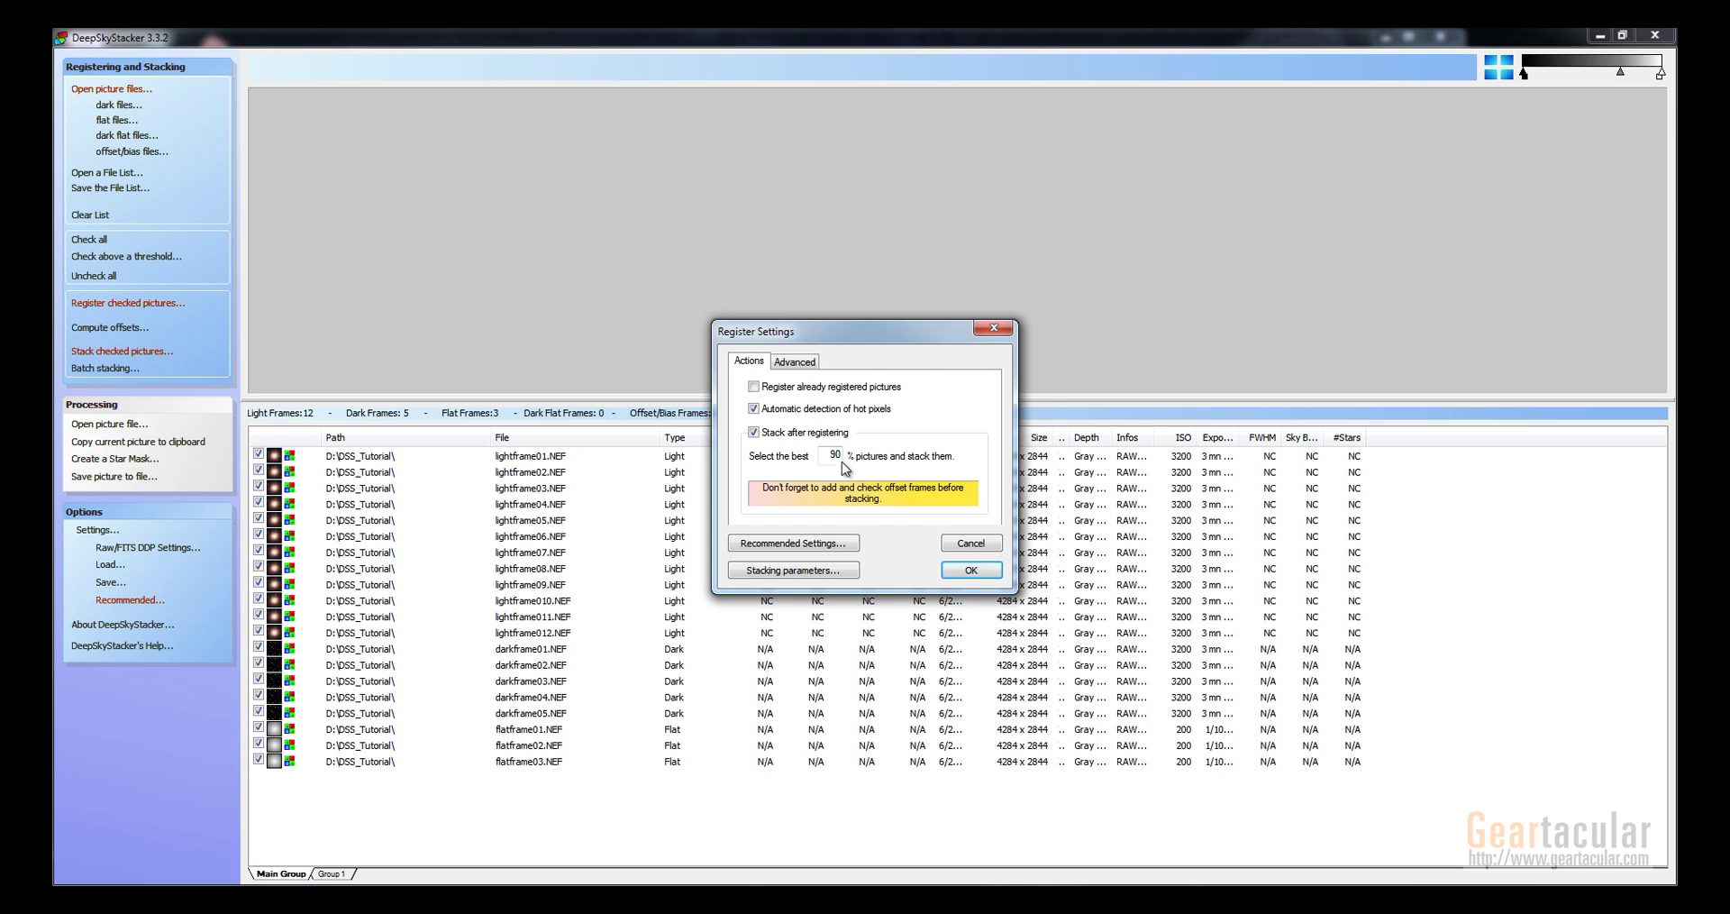
pyautogui.moveTo(831, 454); pyautogui.dragTo(896, 455)
pyautogui.click(793, 362)
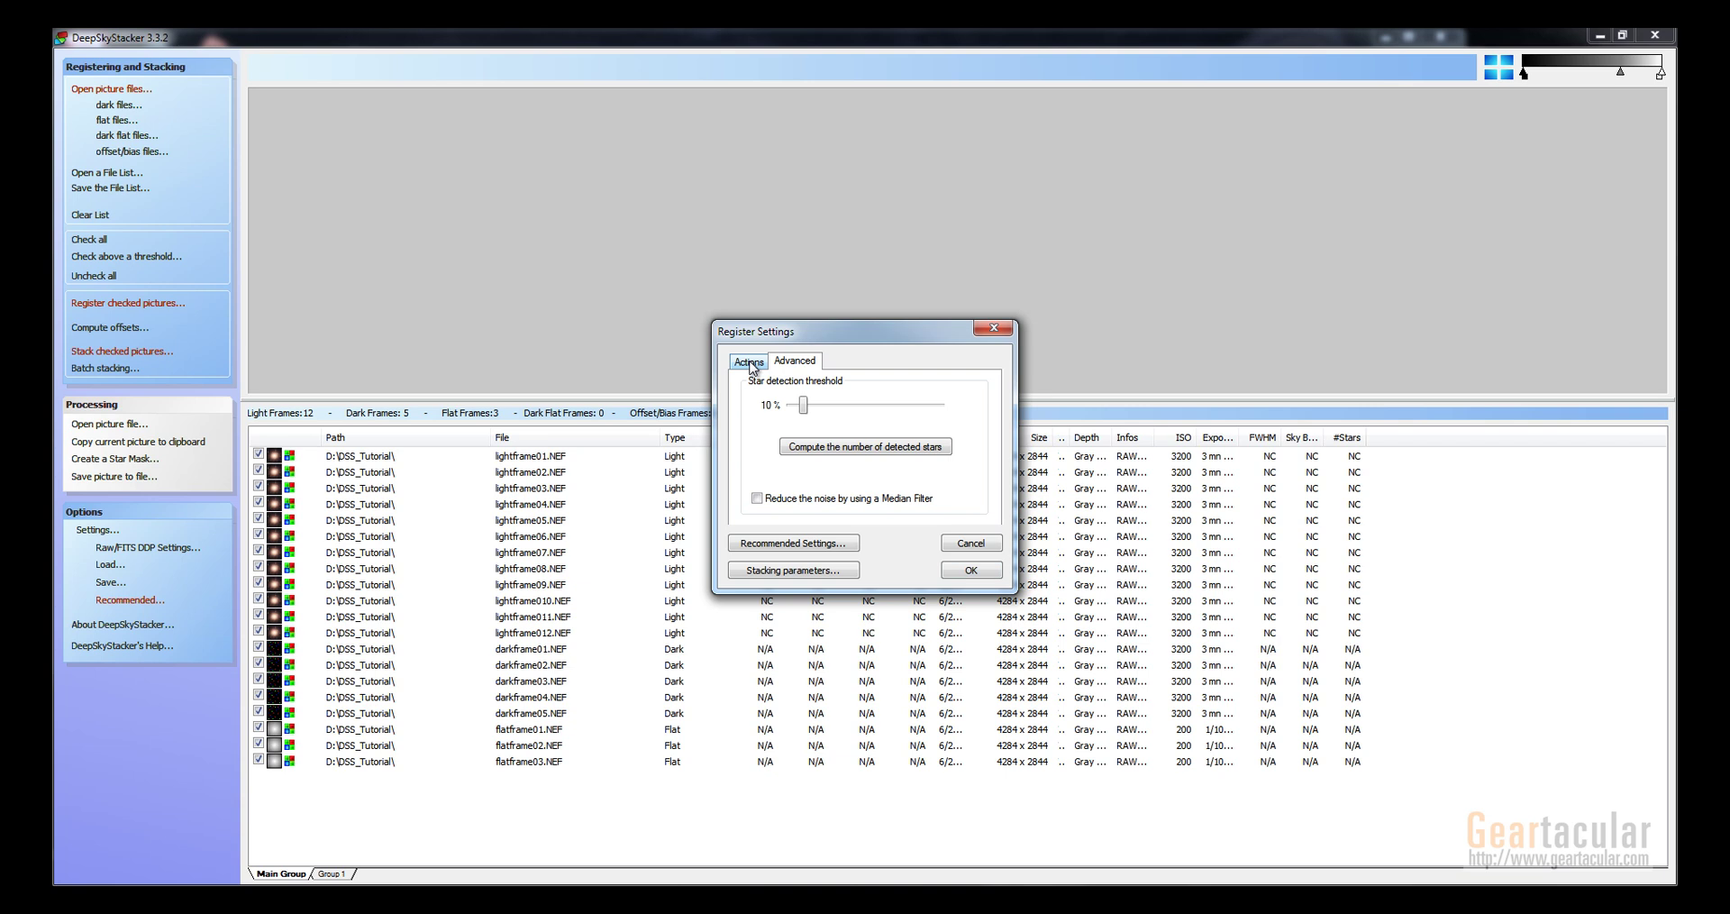
pyautogui.click(750, 364)
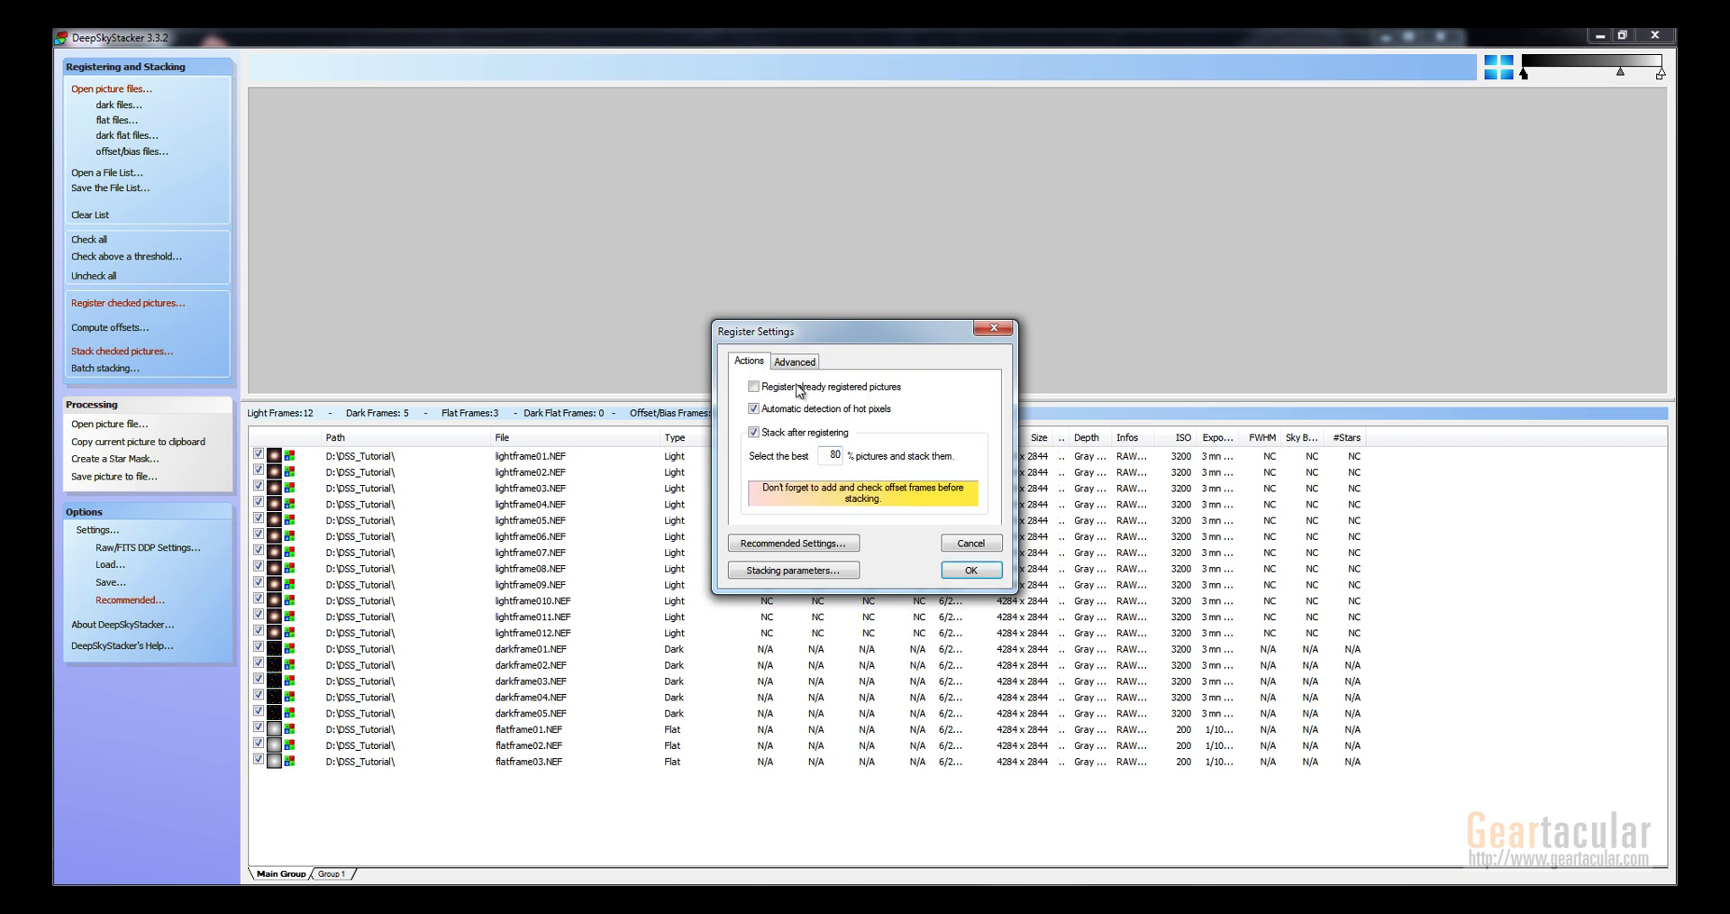
# Review the Light, Dark, Flat, Alignment, Intermediate Files and Cosmetic tabs, ending on Result with Standard Mode
pyautogui.click(781, 574)
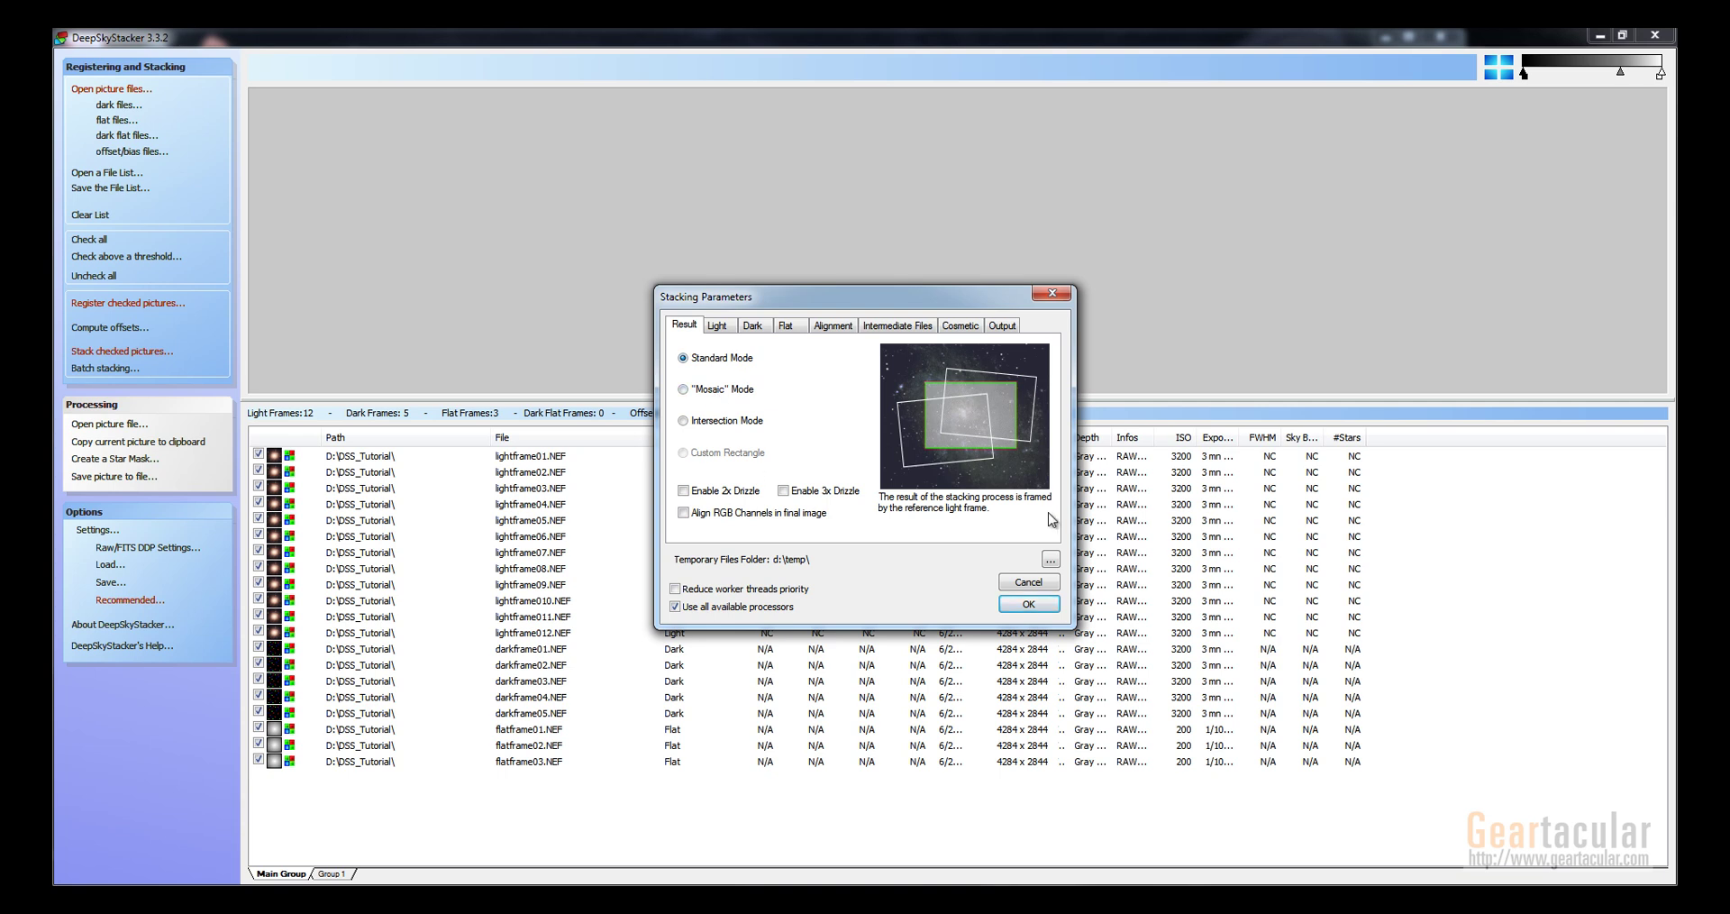
pyautogui.click(724, 327)
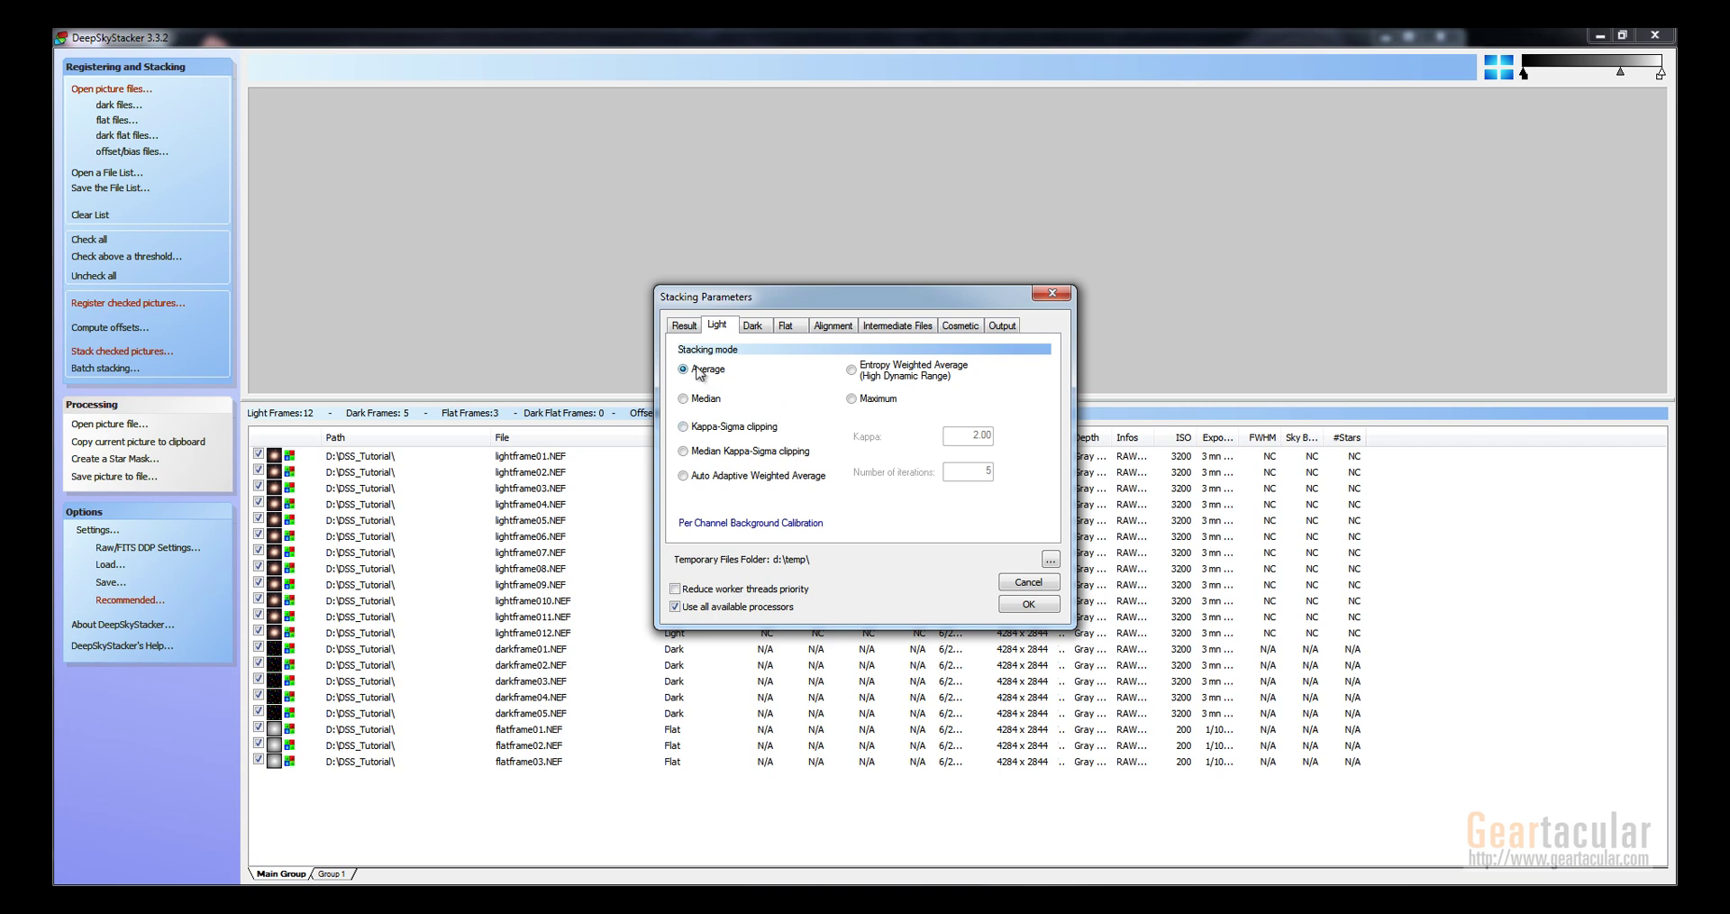
pyautogui.click(755, 328)
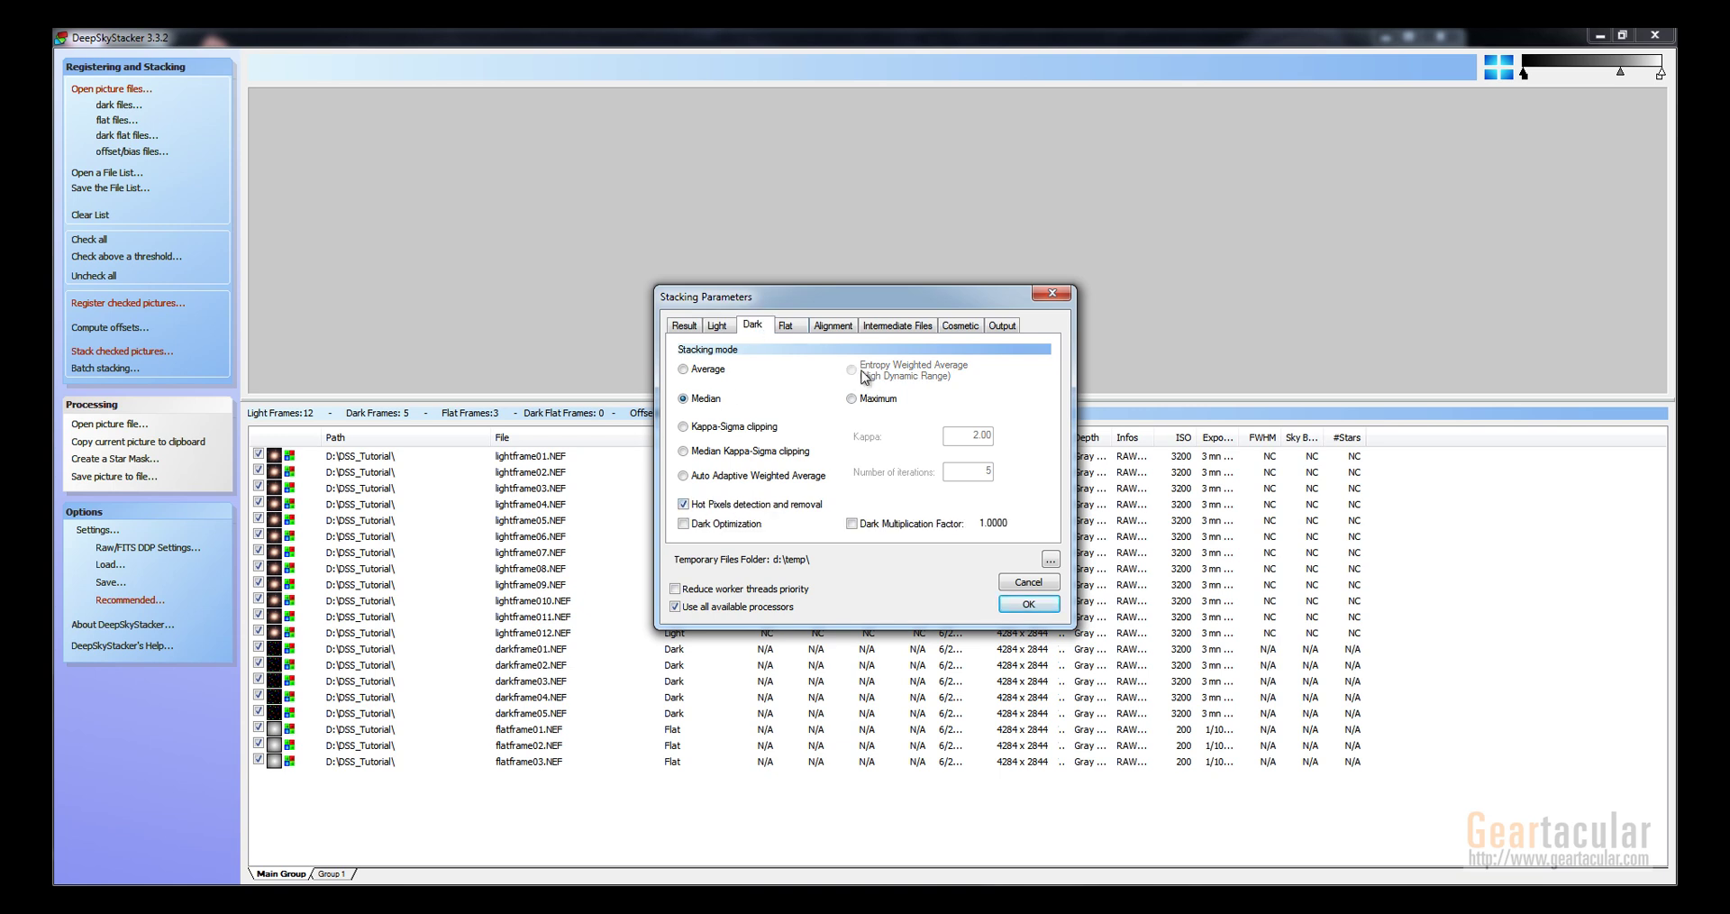
pyautogui.click(793, 327)
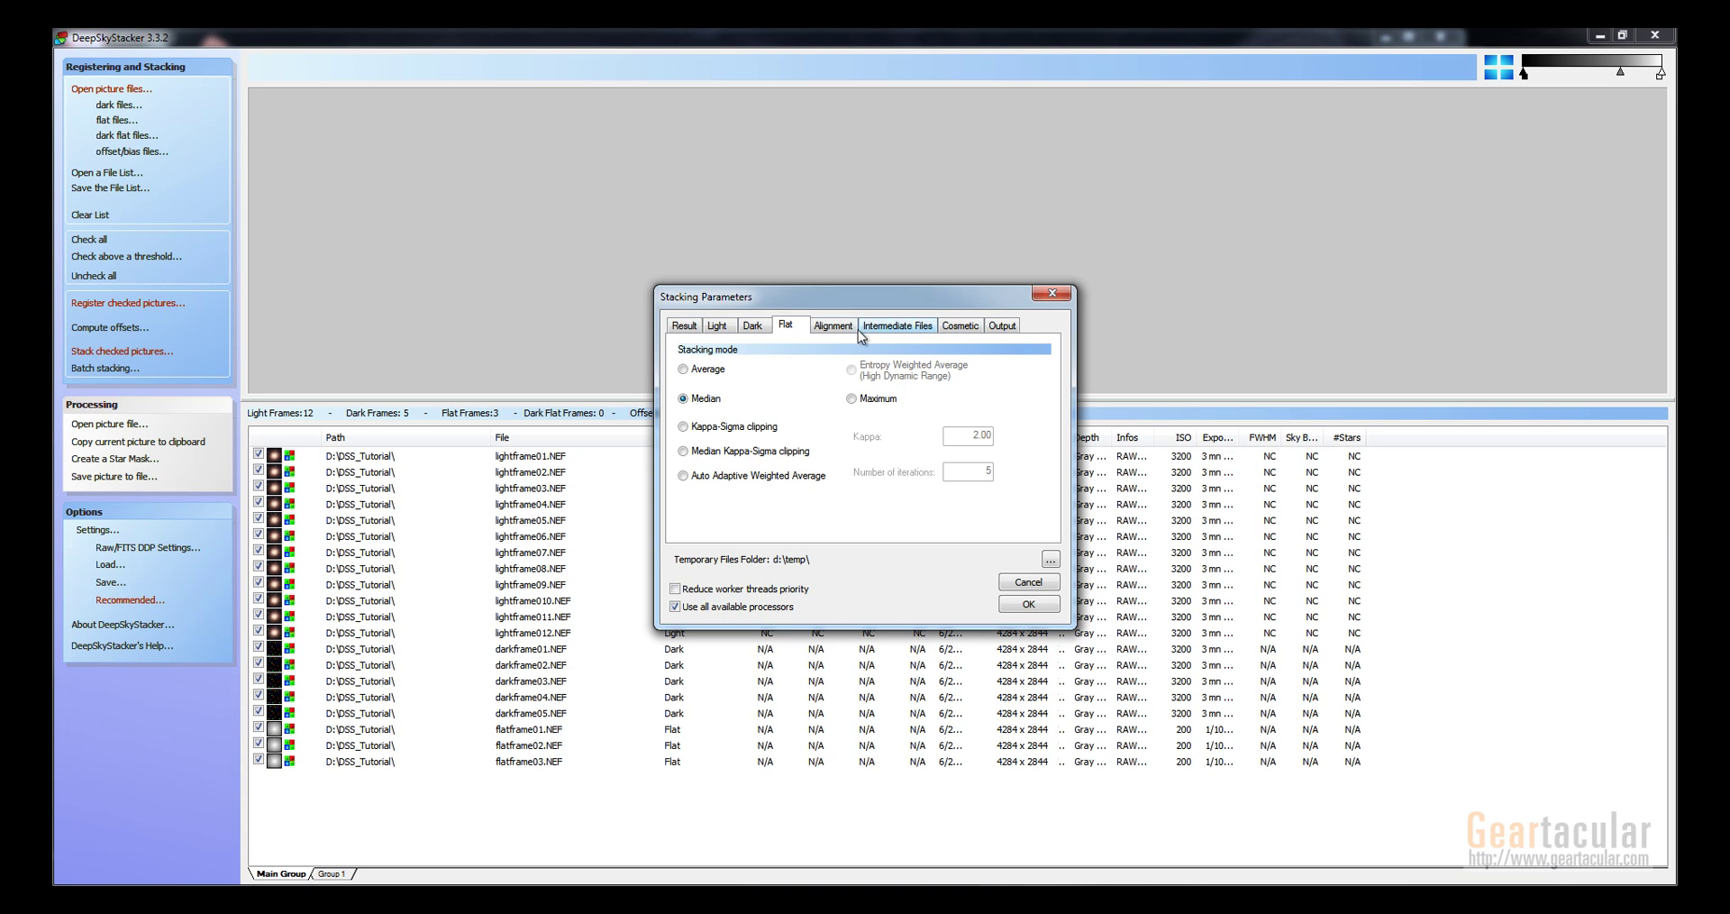
pyautogui.click(835, 329)
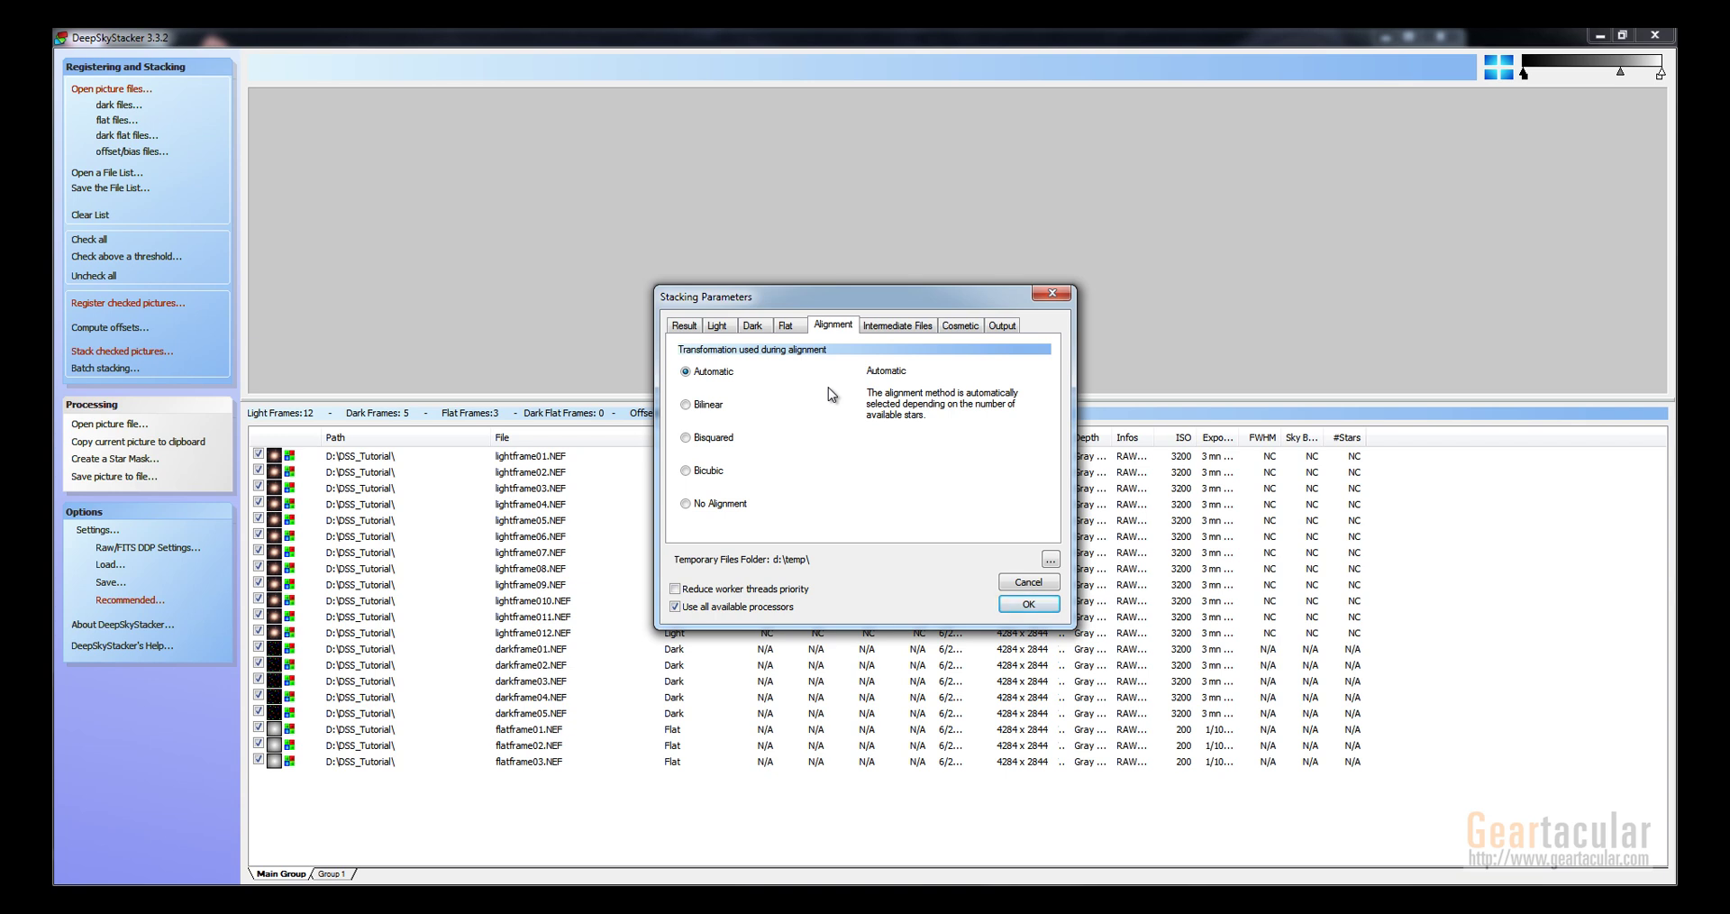
pyautogui.click(885, 330)
pyautogui.click(962, 327)
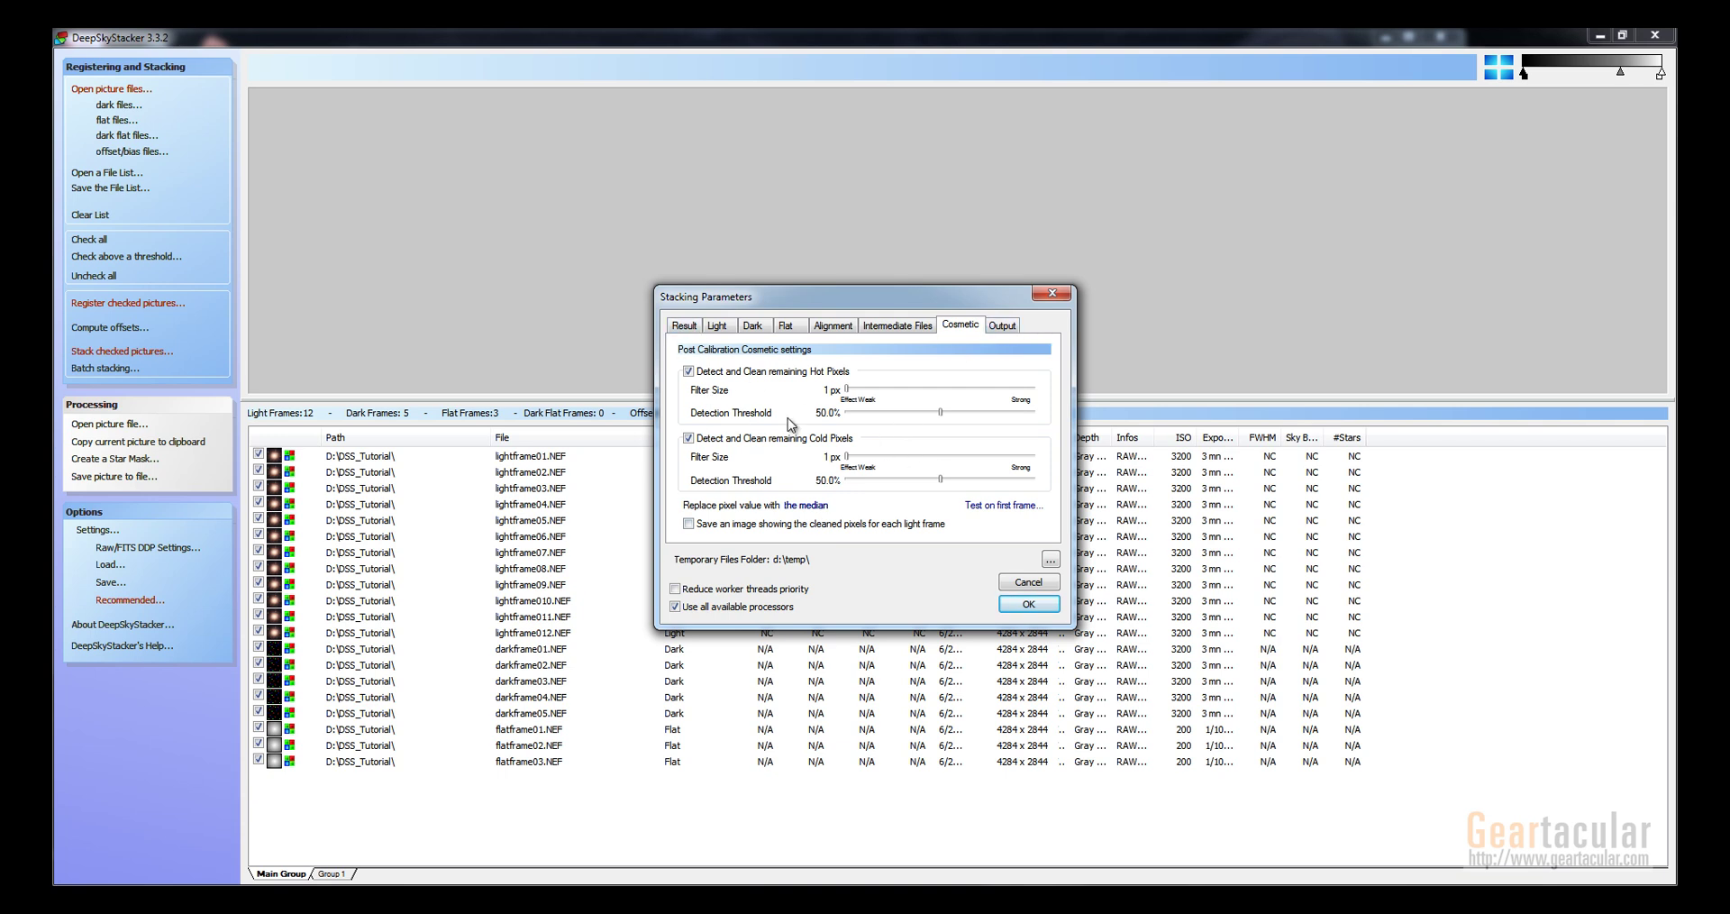
pyautogui.click(687, 326)
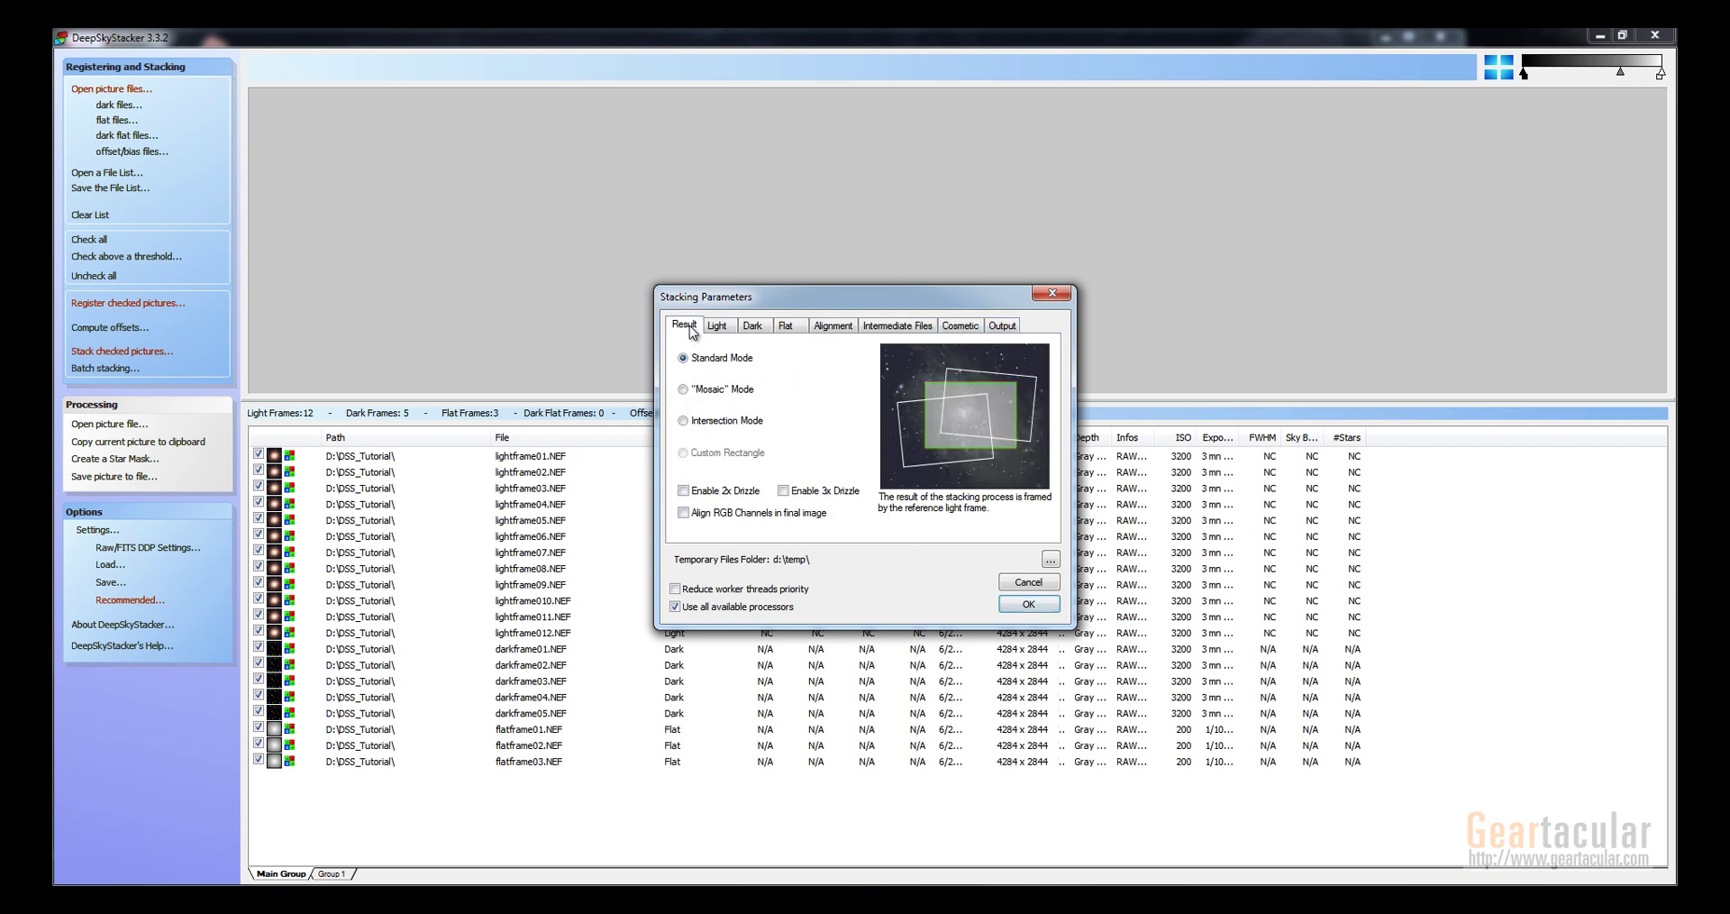
# Confirm Stacking Parameters, Register Settings and the Stacking Steps summary to begin processing
pyautogui.click(1030, 606)
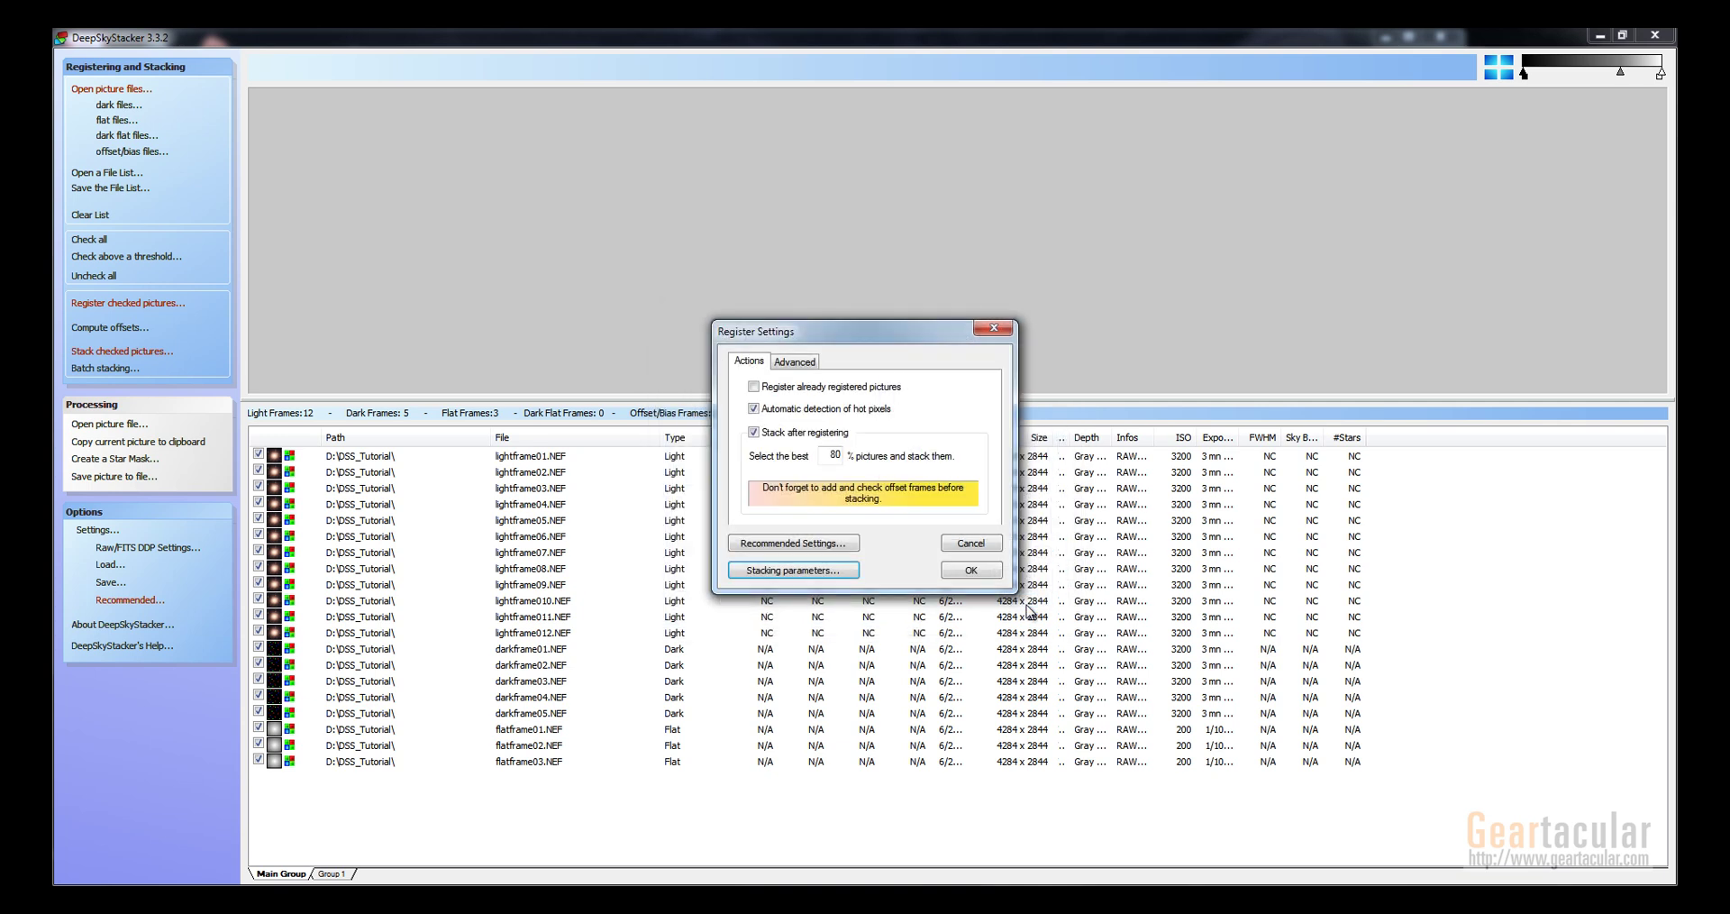
pyautogui.click(982, 570)
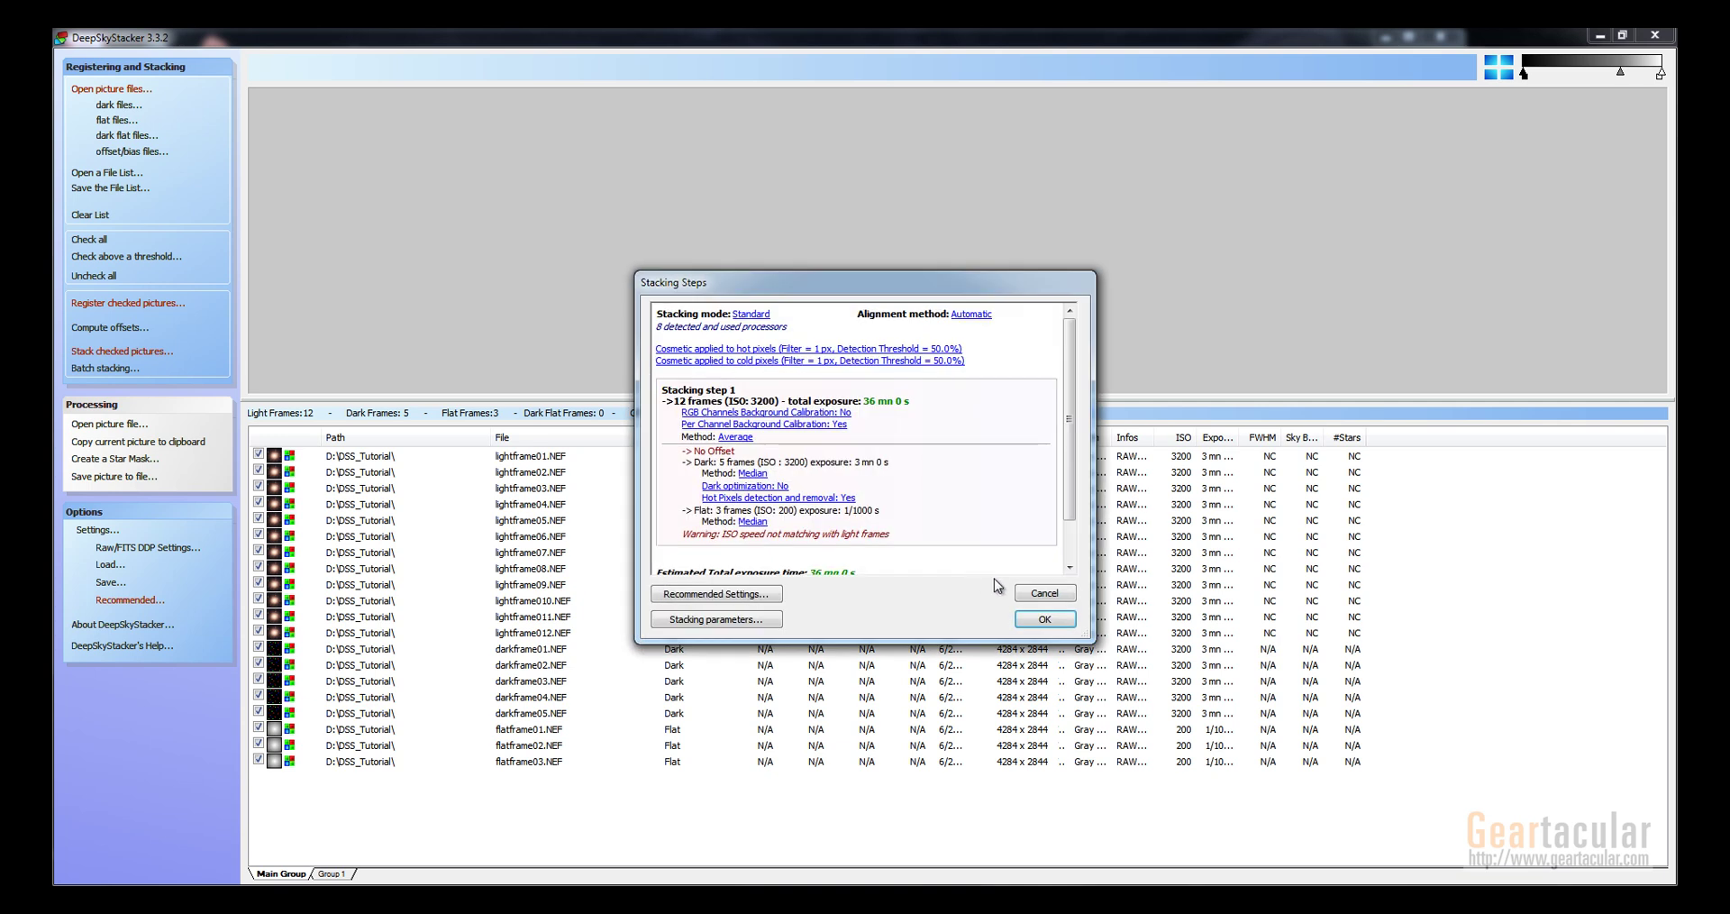
pyautogui.click(1041, 618)
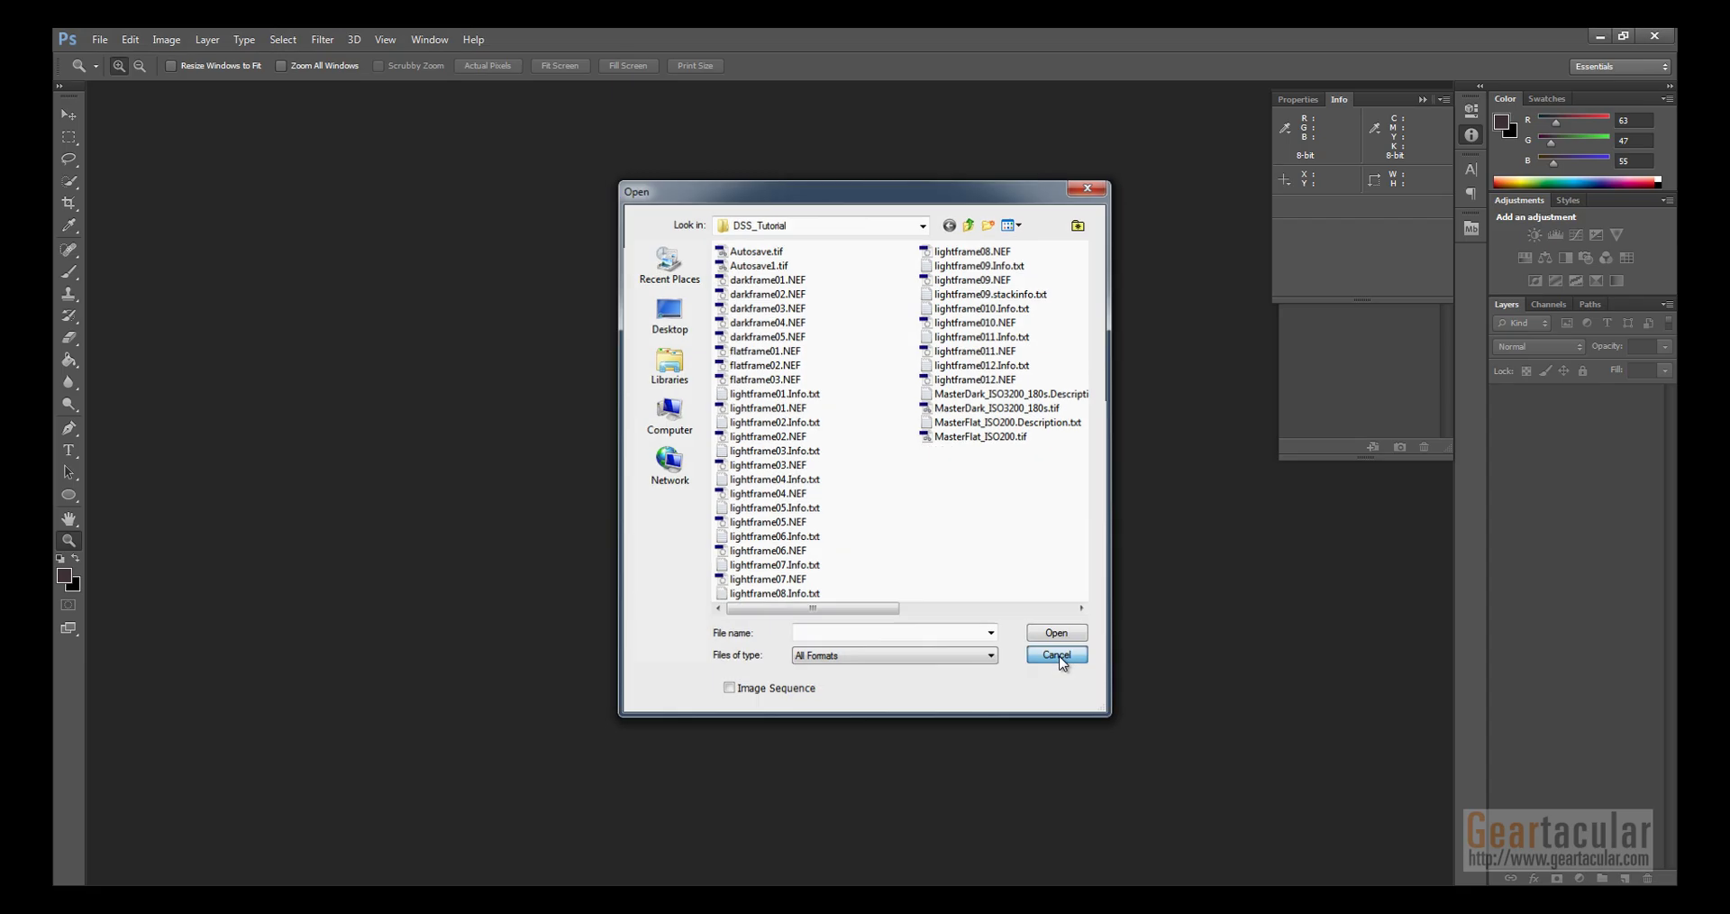
# Open Autosave.tif from the DSS_Tutorial folder in Photoshop via File > Open
pyautogui.click(1041, 660)
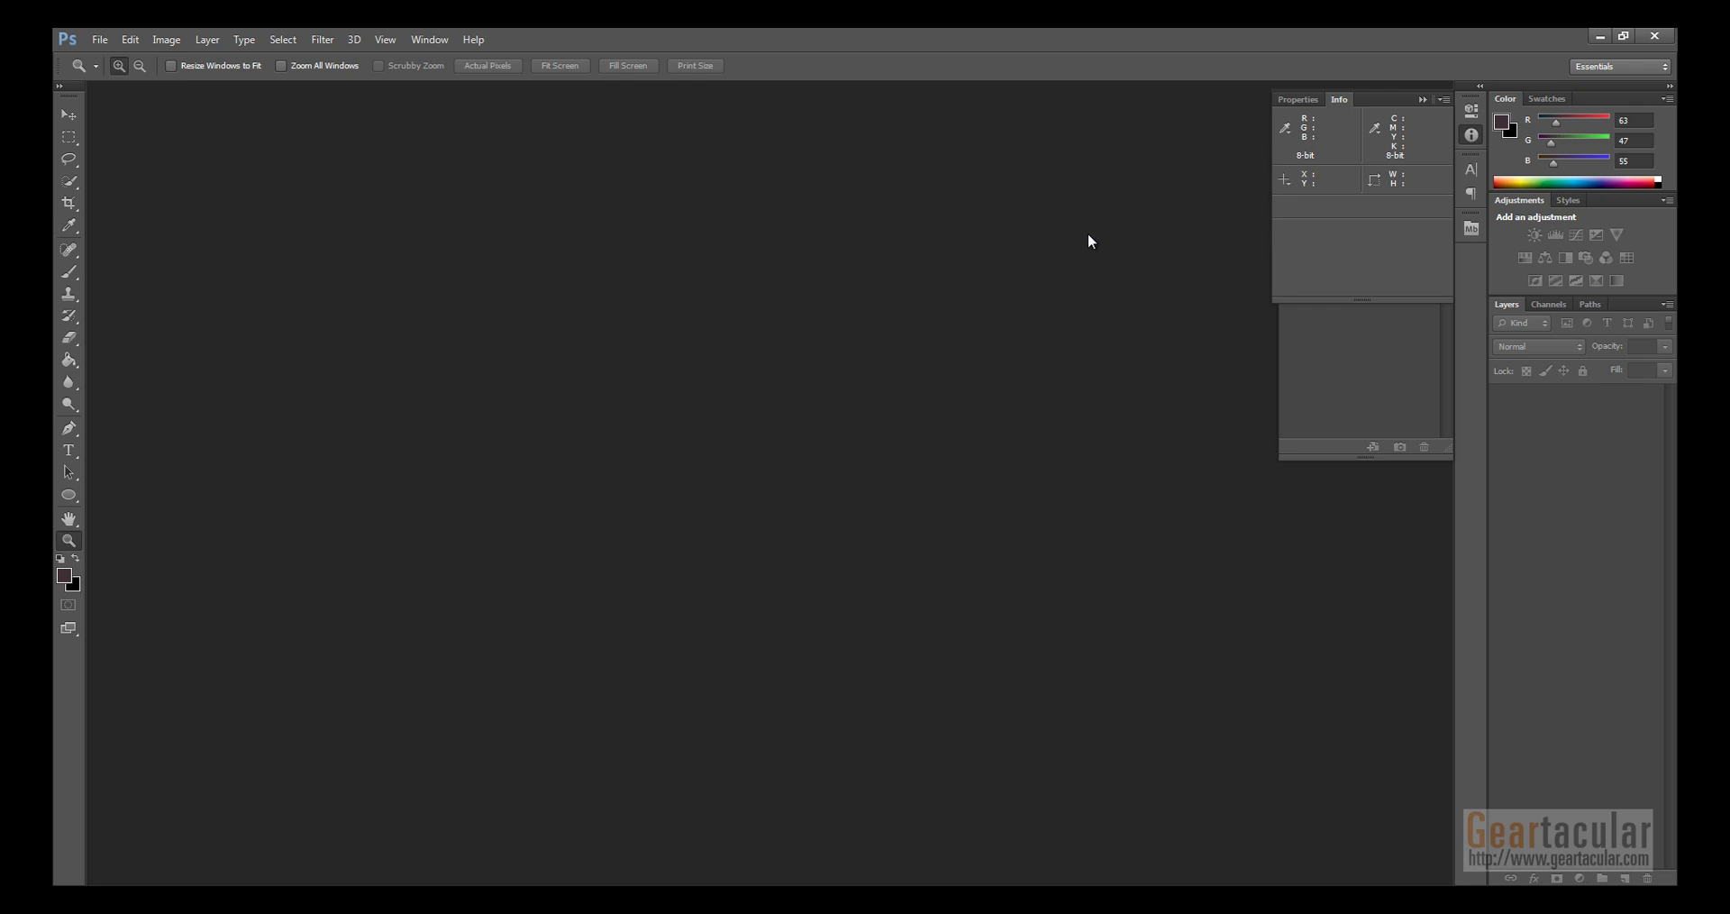
pyautogui.click(100, 39)
pyautogui.click(117, 74)
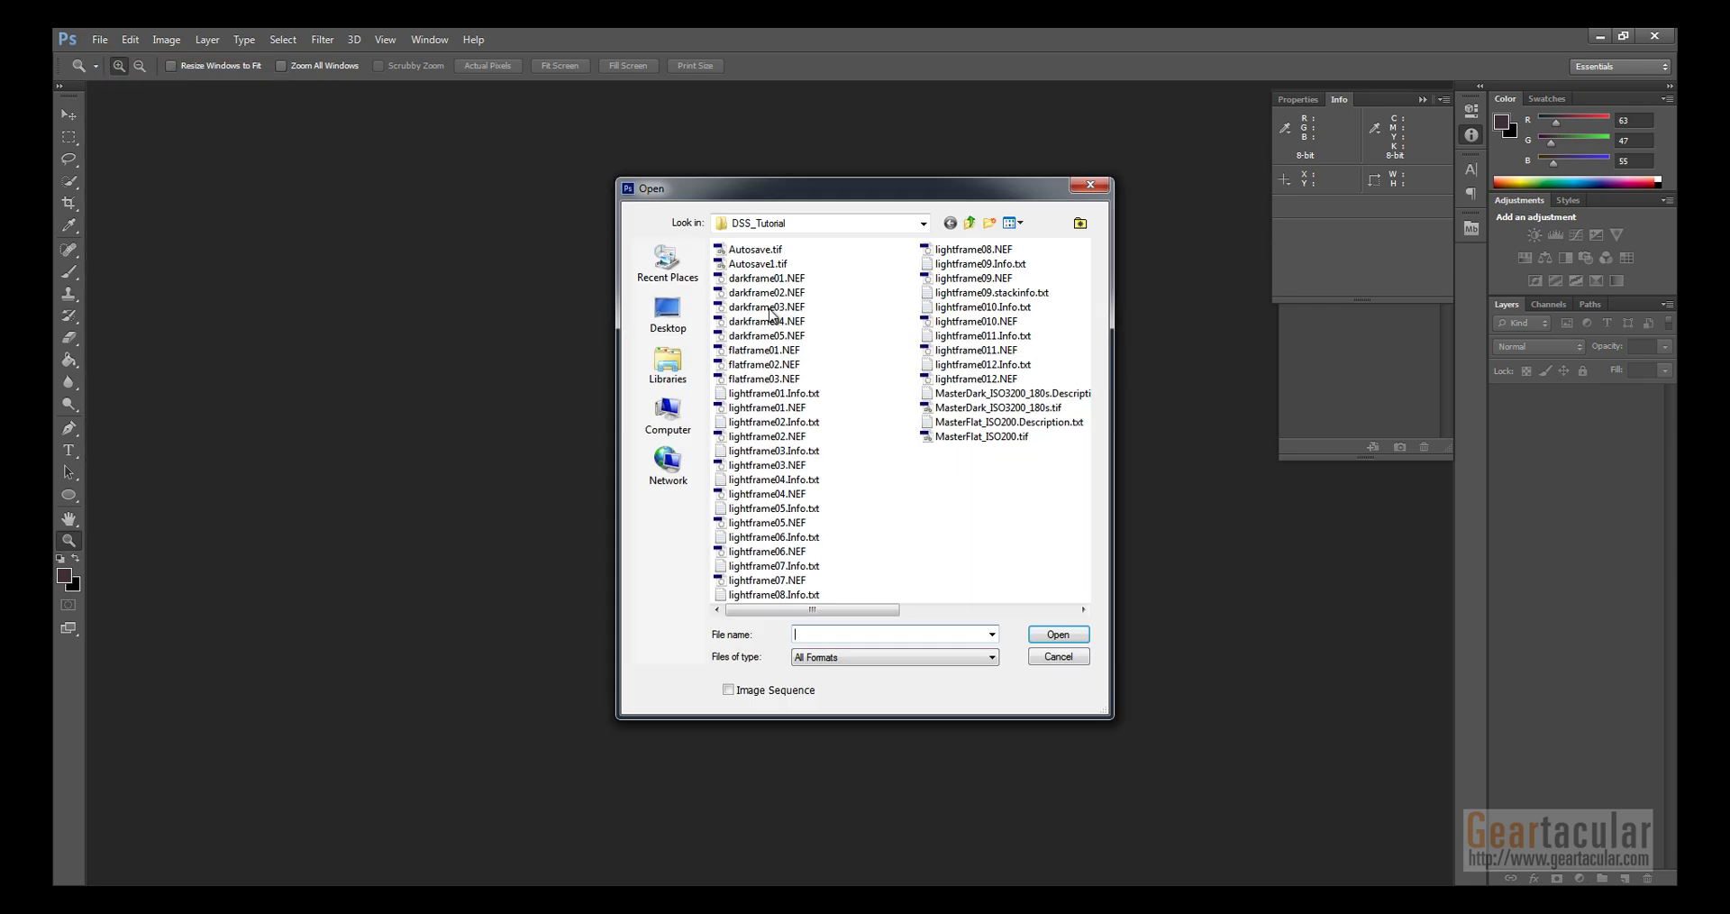
pyautogui.click(759, 253)
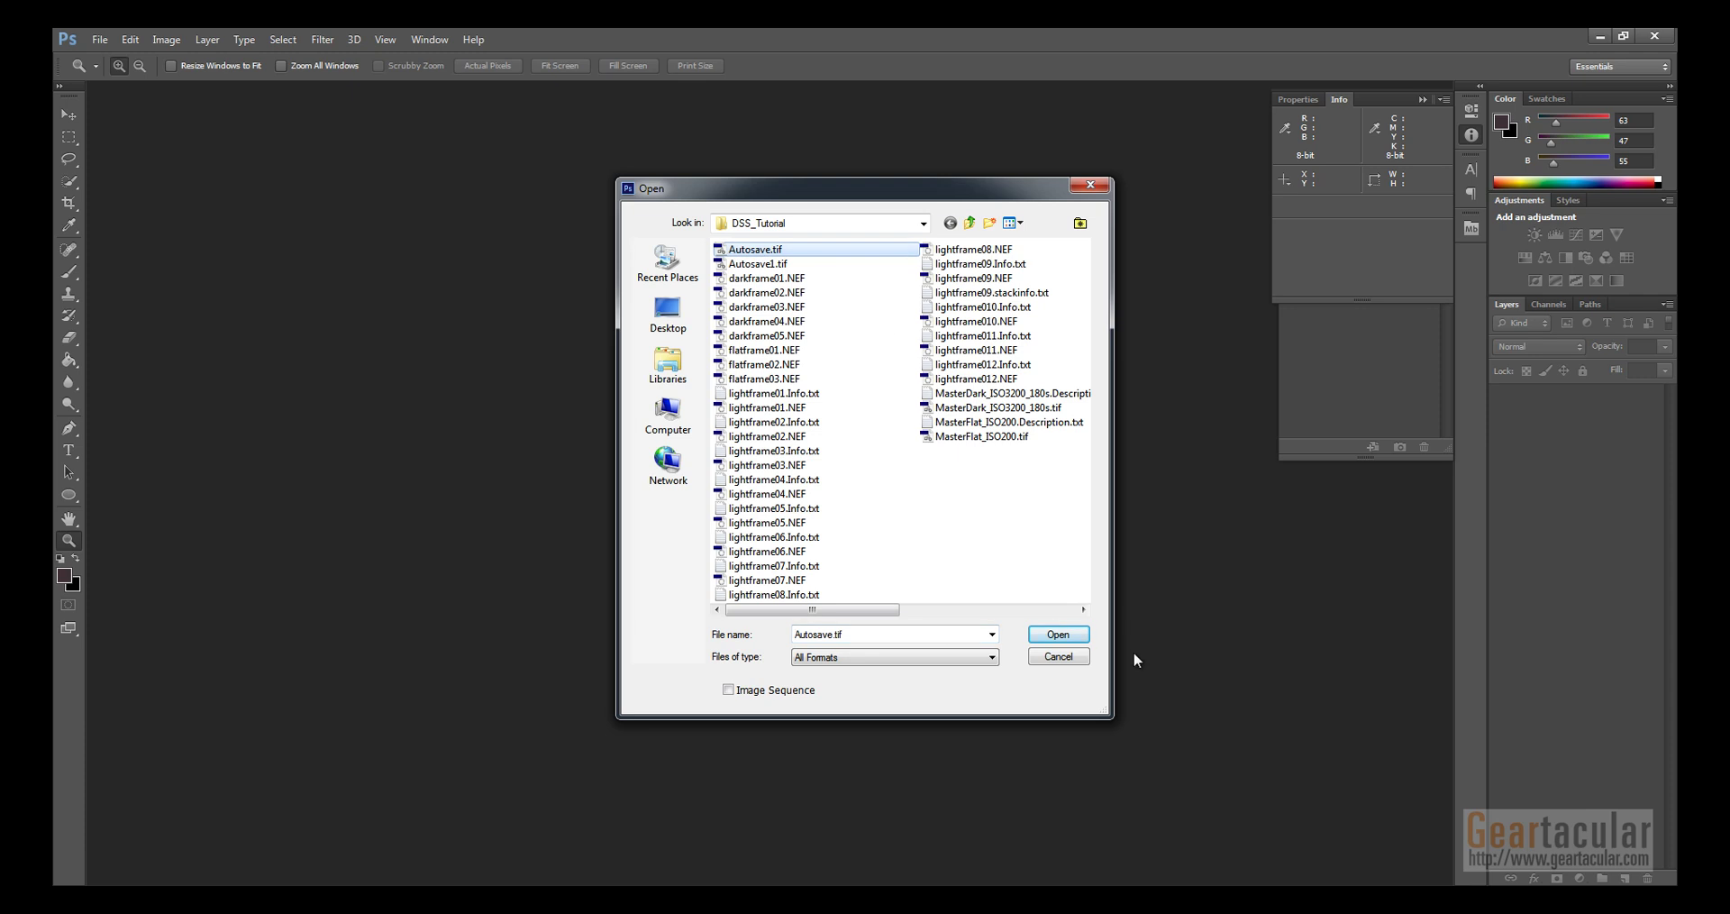
pyautogui.click(1059, 634)
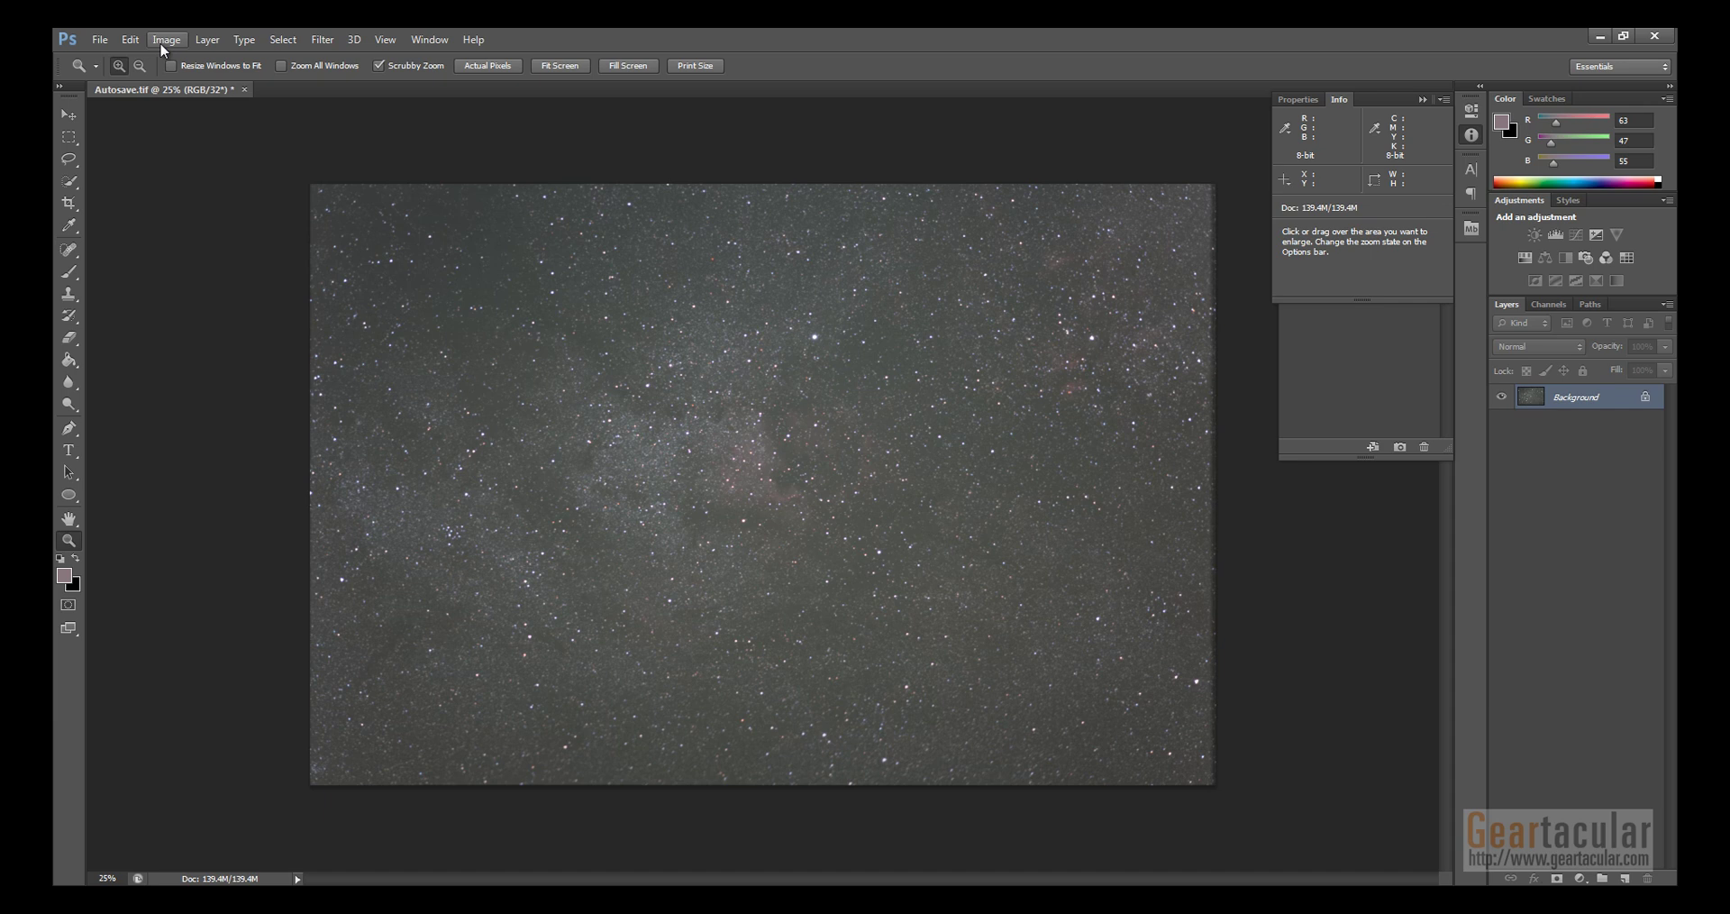
# Convert Autosave.tif from 32-bit to 16 Bits/Channel using HDR Toning's Exposure and Gamma method
pyautogui.click(164, 41)
pyautogui.moveTo(167, 66)
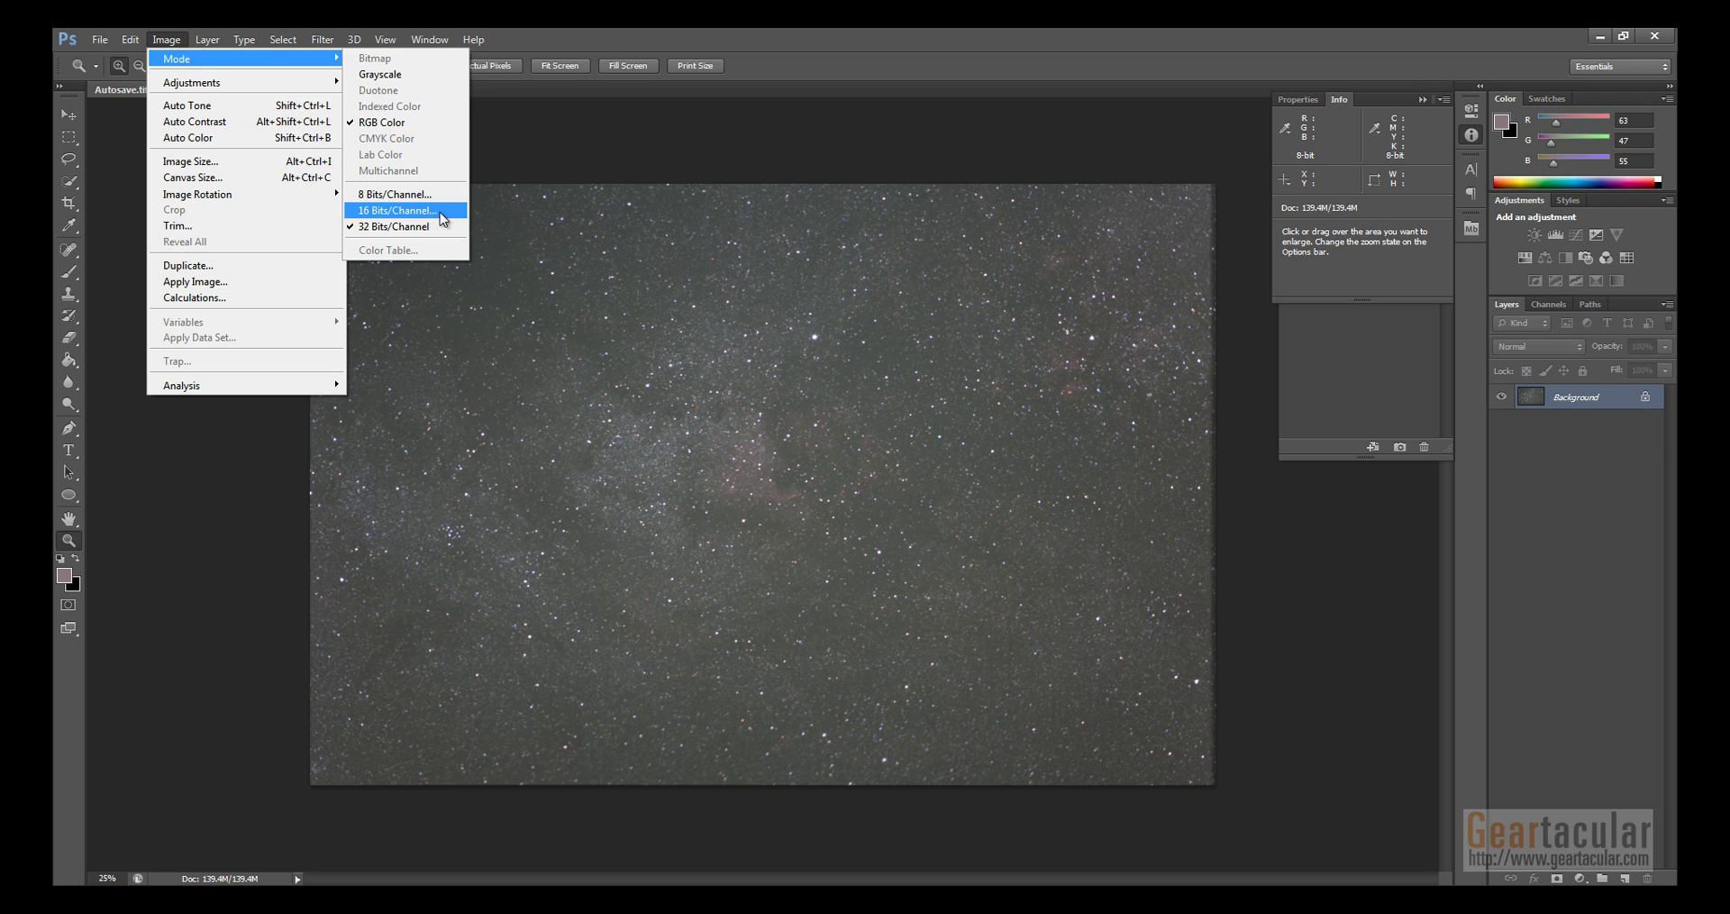
pyautogui.click(443, 217)
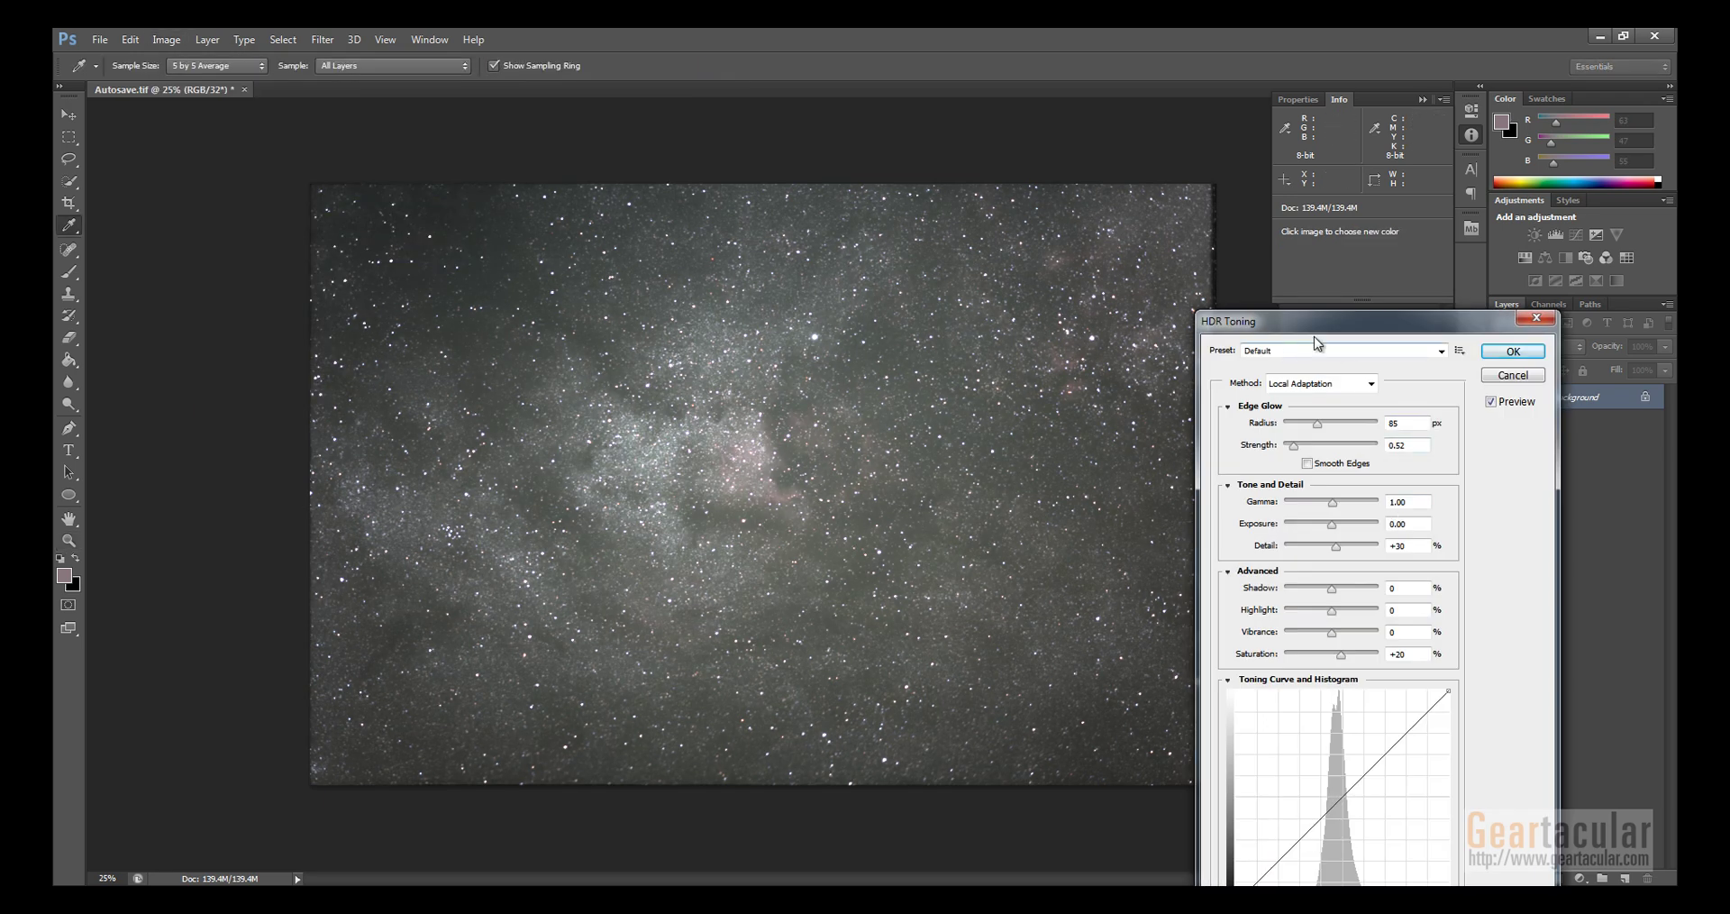
pyautogui.moveTo(1289, 317); pyautogui.dragTo(1274, 146)
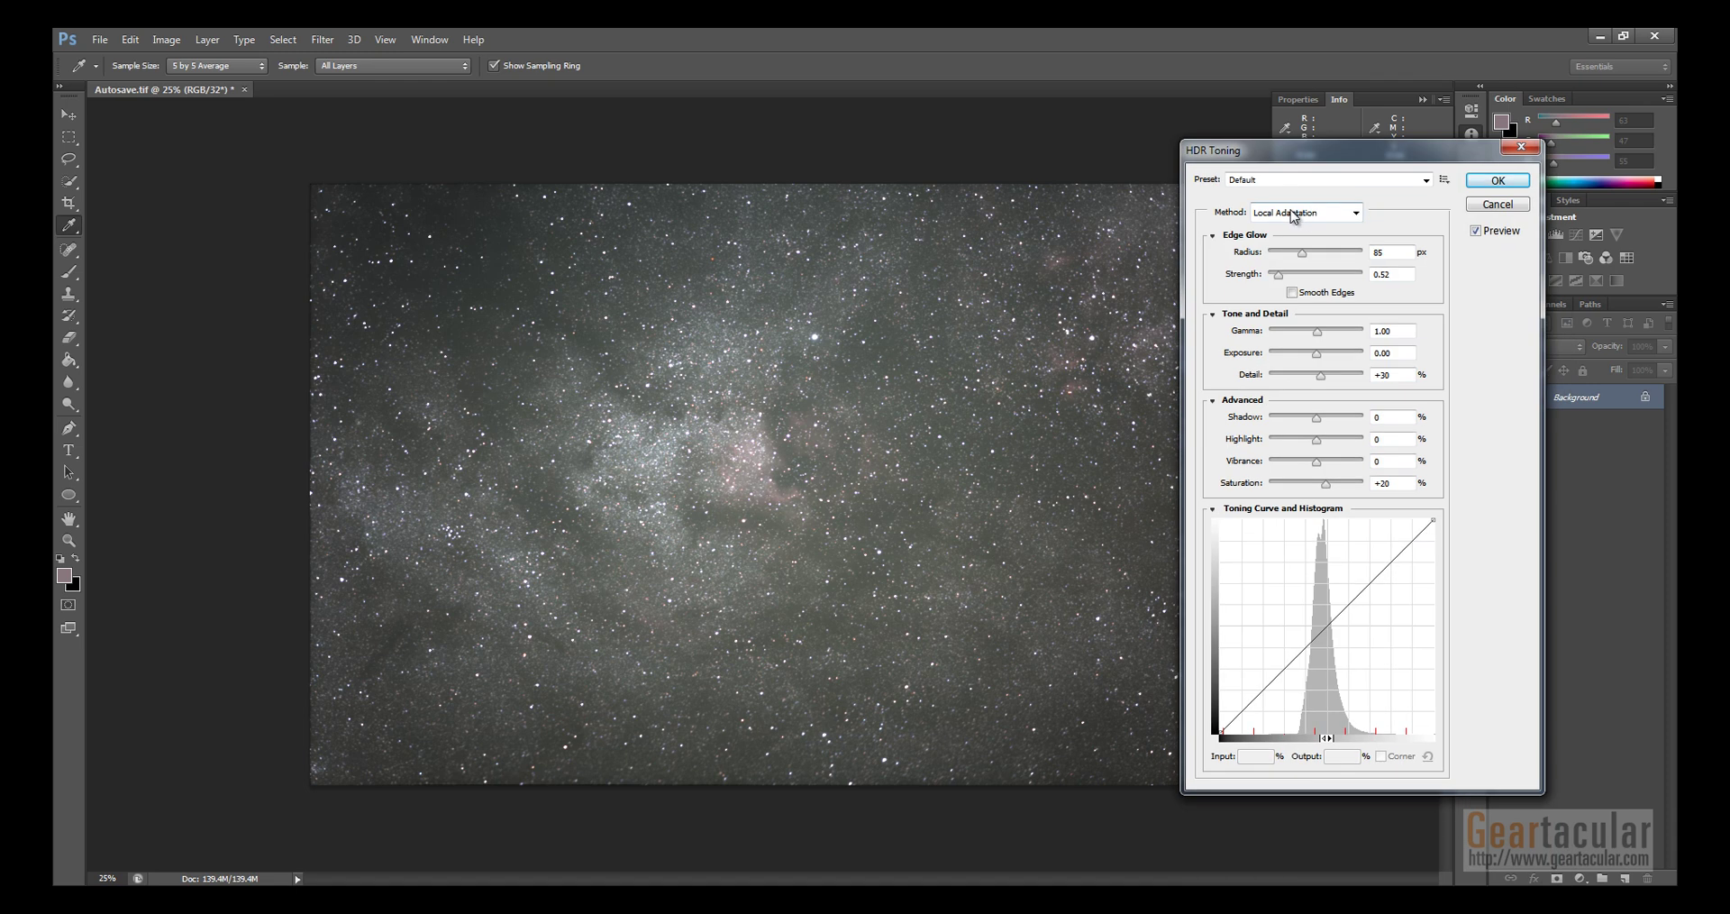
pyautogui.click(1293, 217)
pyautogui.click(1291, 236)
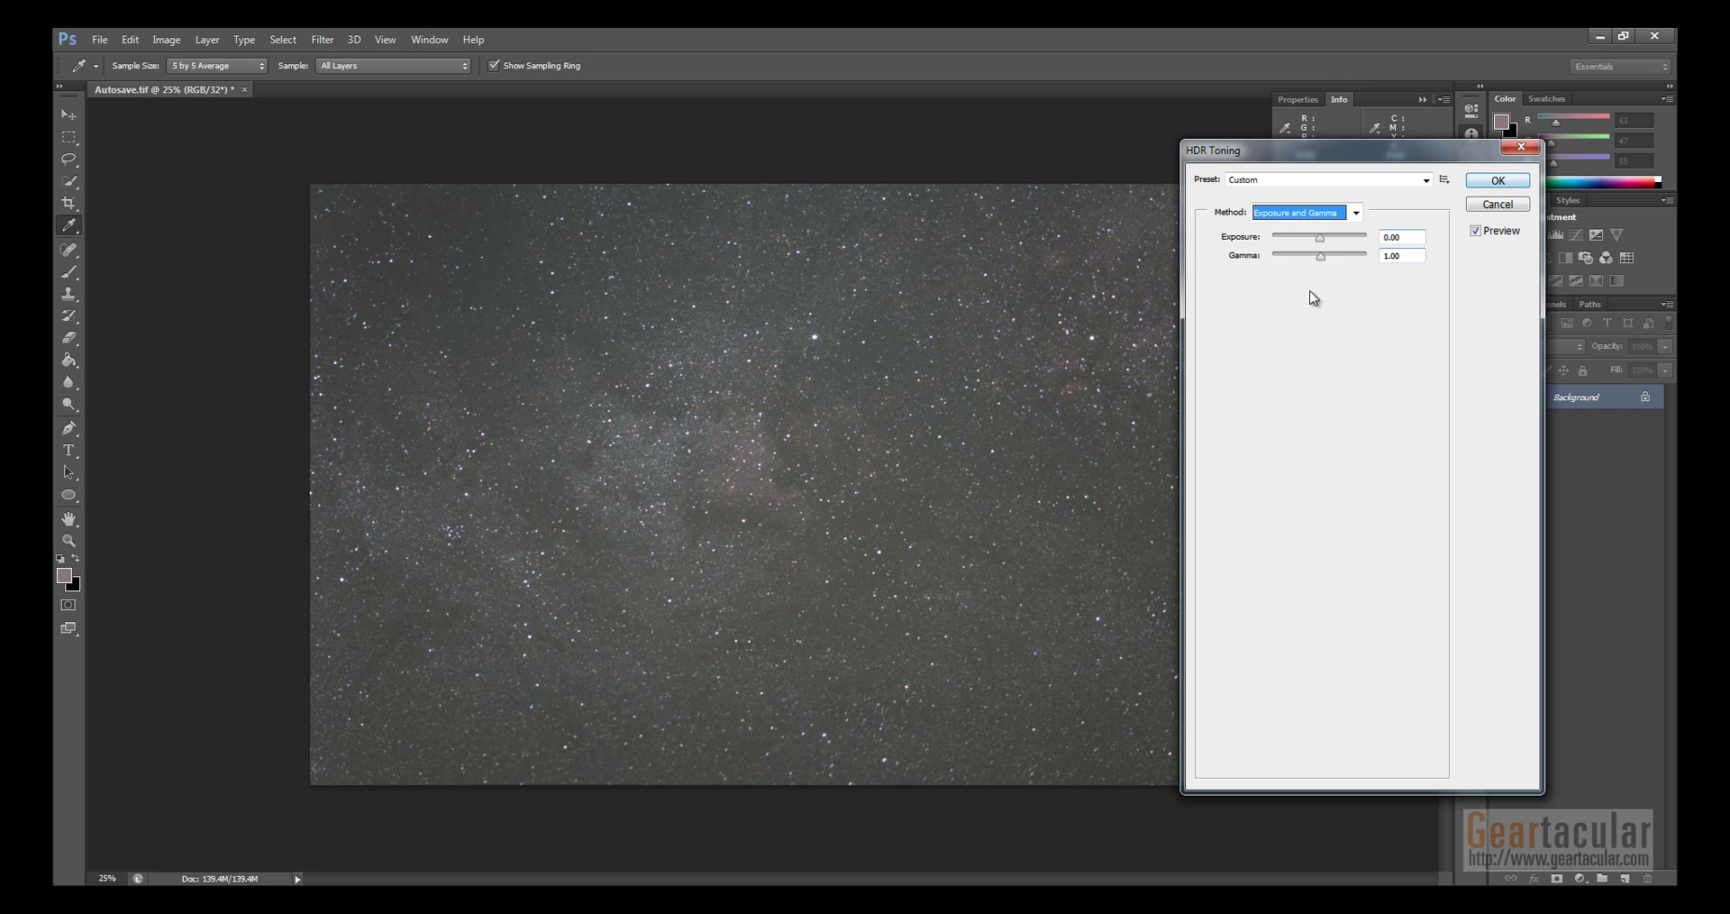
pyautogui.click(1499, 185)
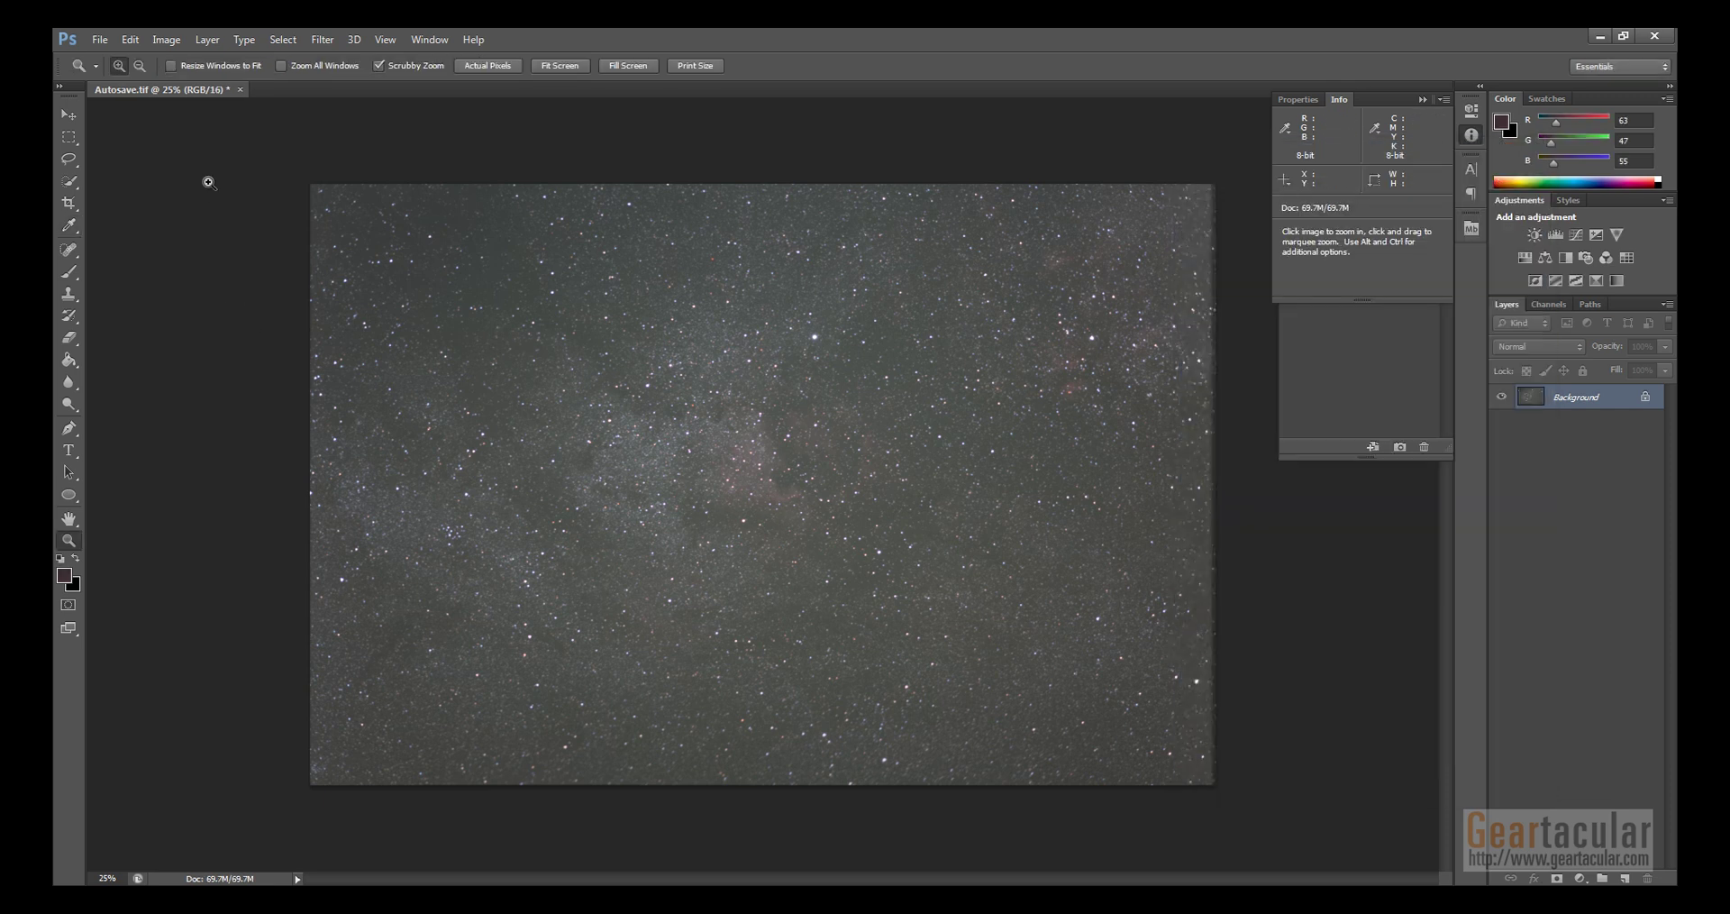